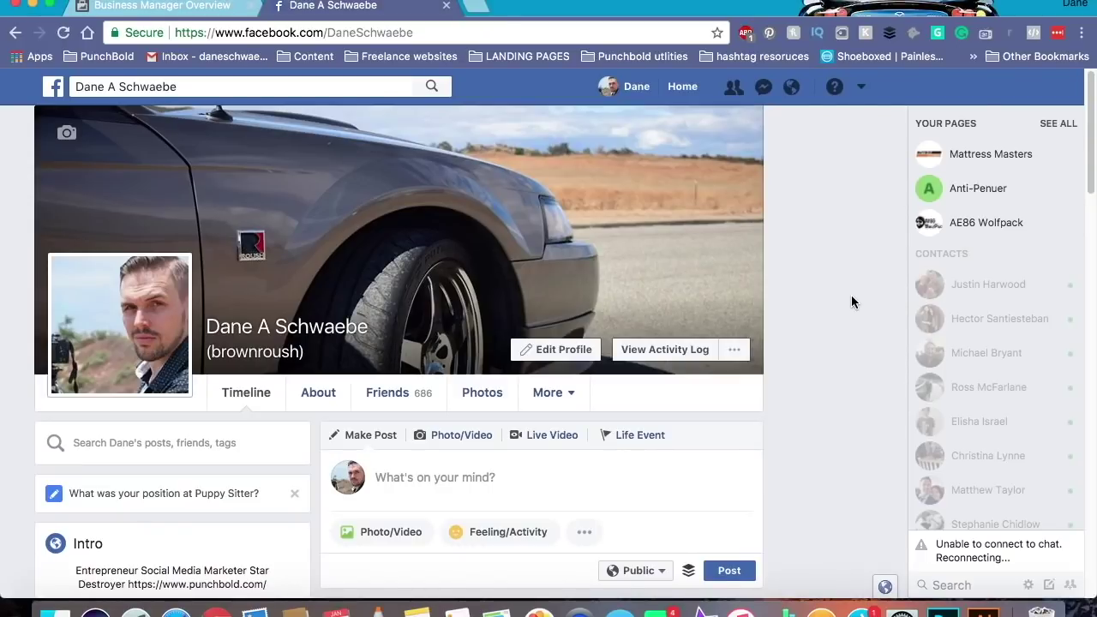
From the Business Manager overview, log in to Business Manager with the autofilled credentials
left_click(163, 5)
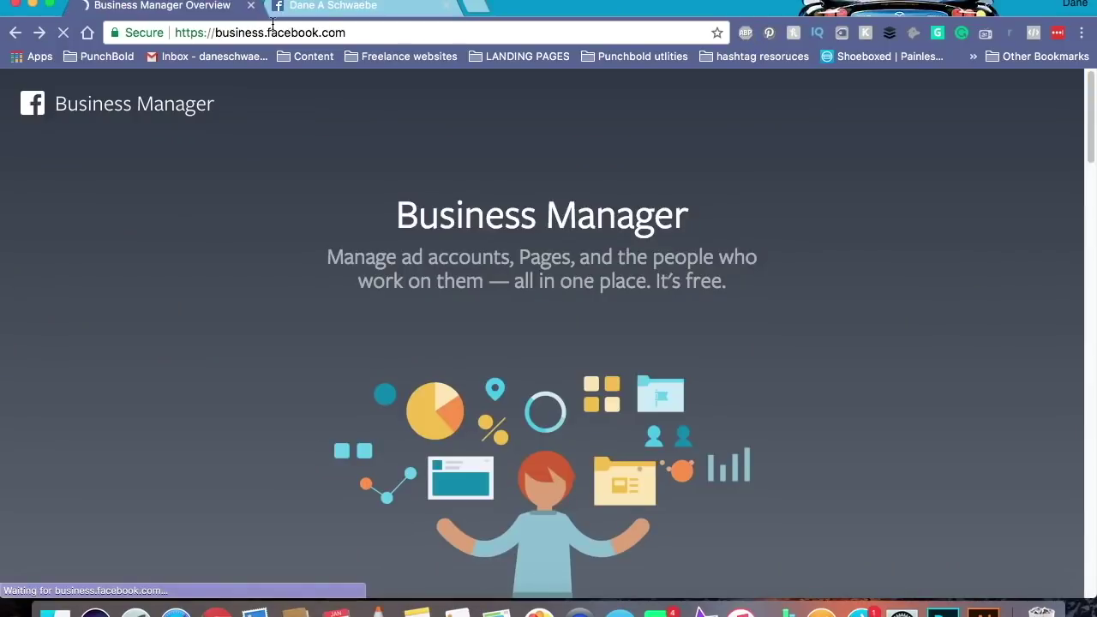
left_click(373, 32)
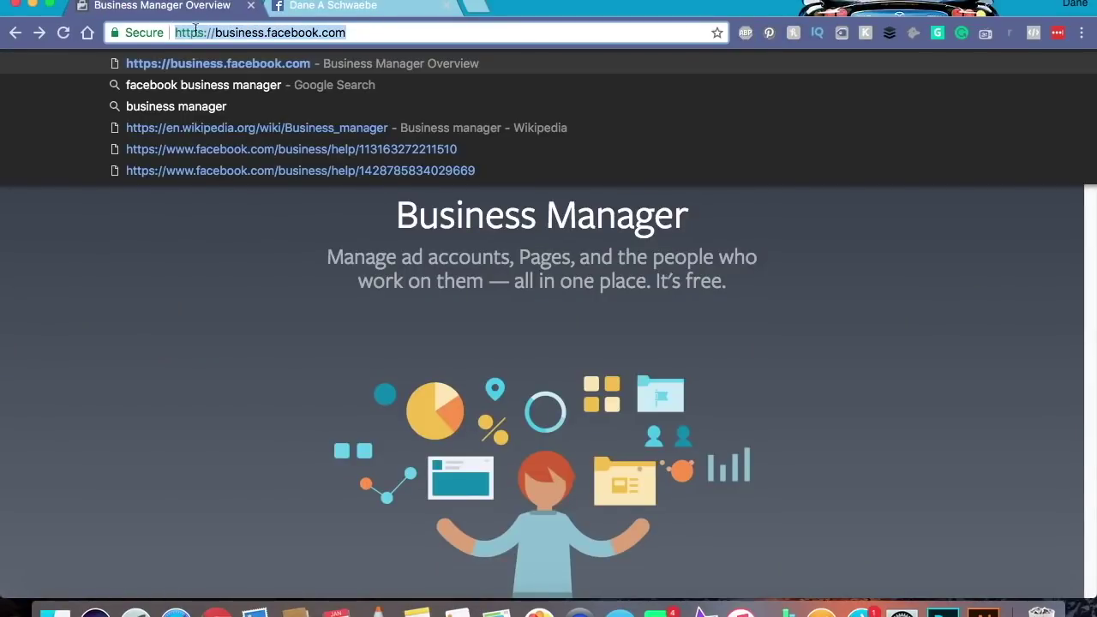
left_click(115, 309)
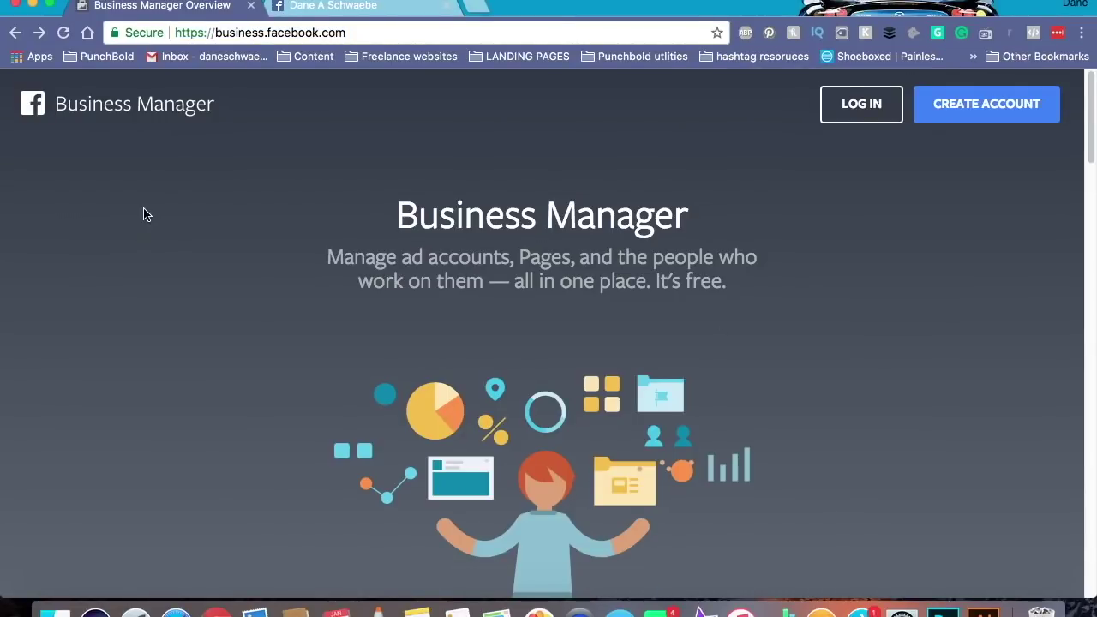
left_click(1009, 130)
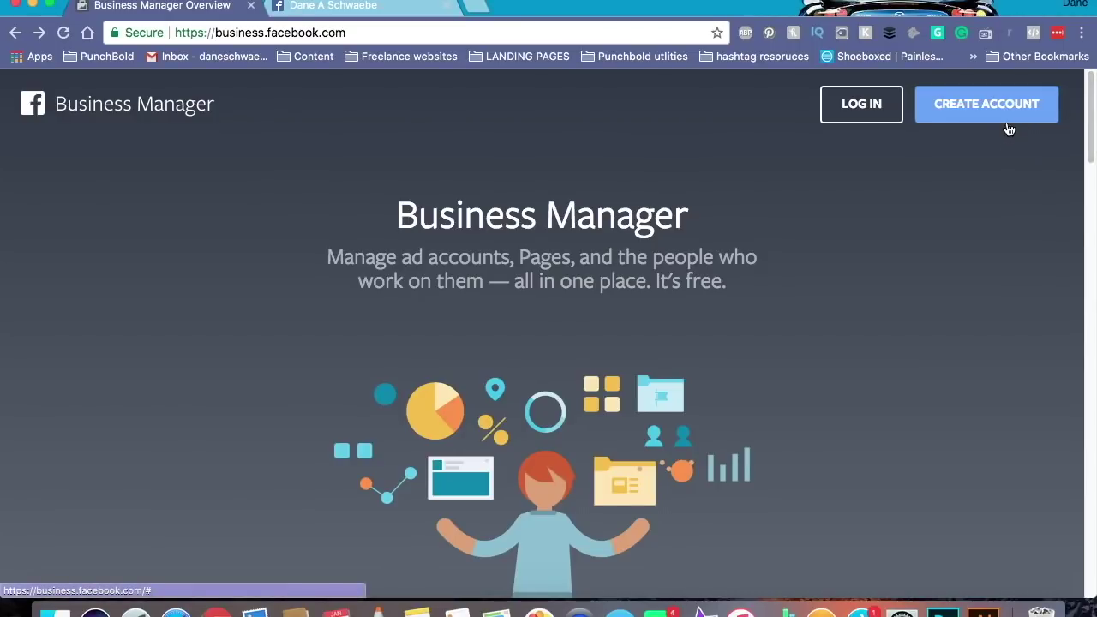
scroll(872, 346, "down", 2)
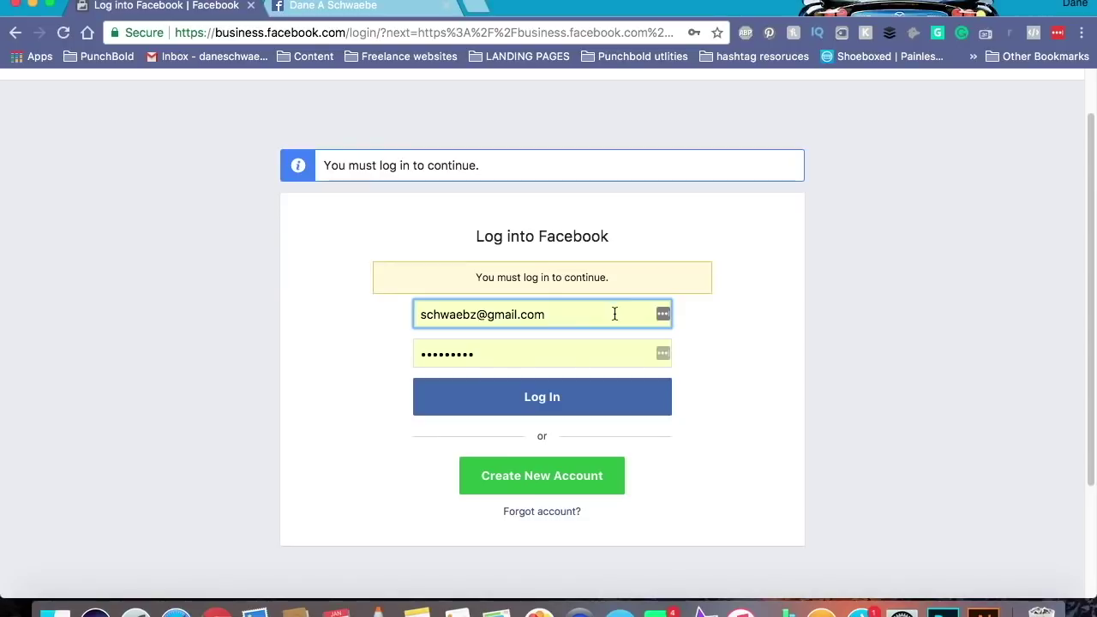
left_click_drag(477, 240, 613, 242)
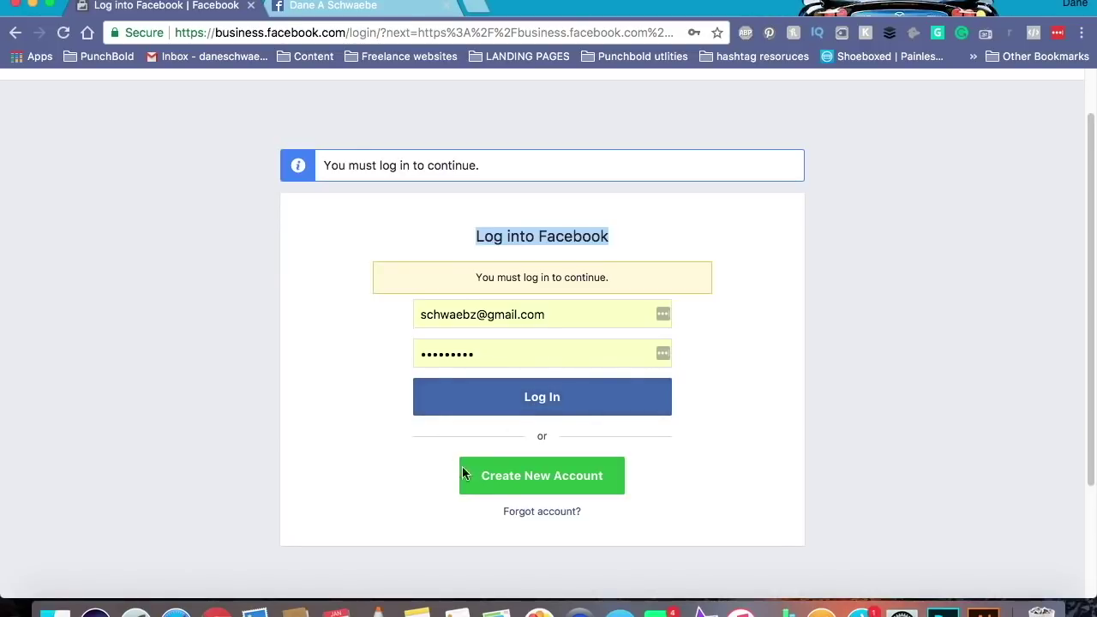
left_click(503, 384)
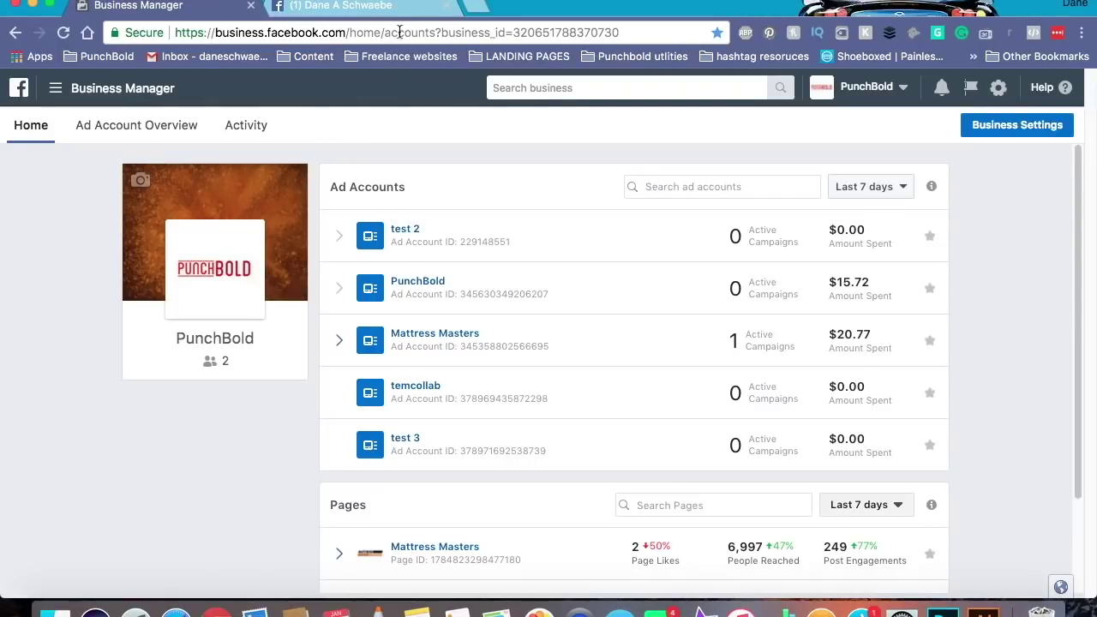
Close the personal profile tab and review PunchBold's Ad Accounts and Pages on the home page
left_click(446, 8)
scroll(23, 231, "down", 1)
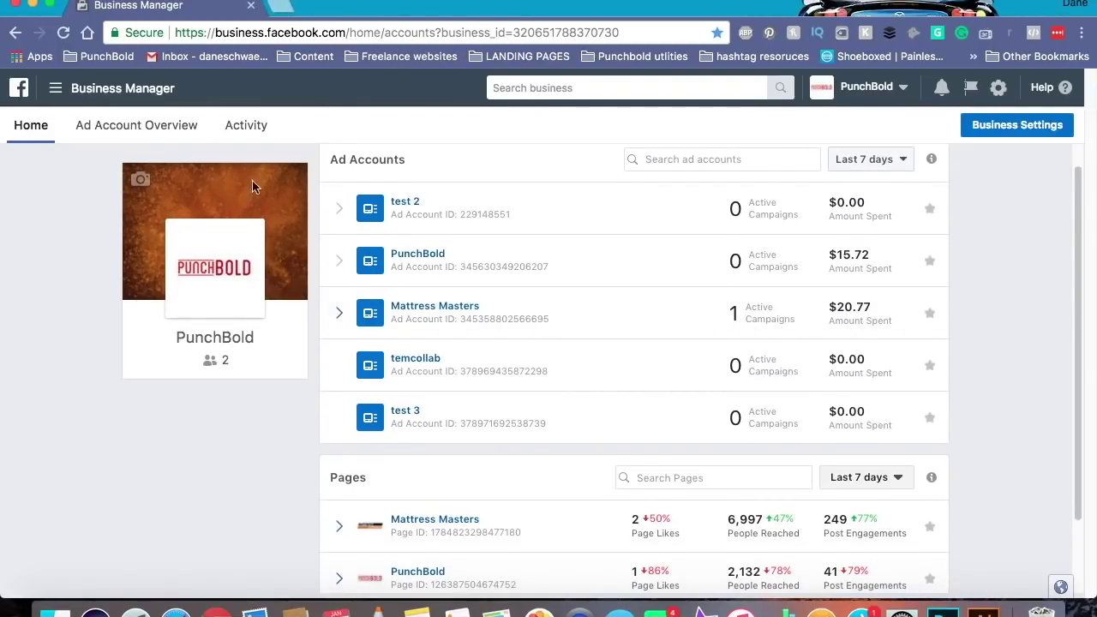
scroll(454, 193, "up", 1)
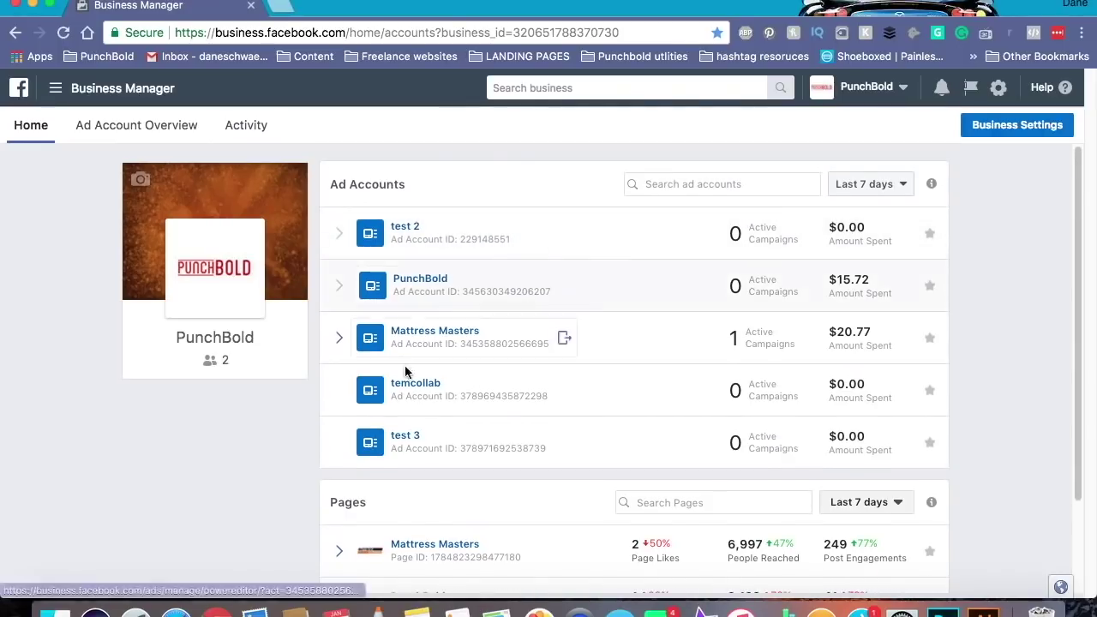
scroll(514, 343, "down", 3)
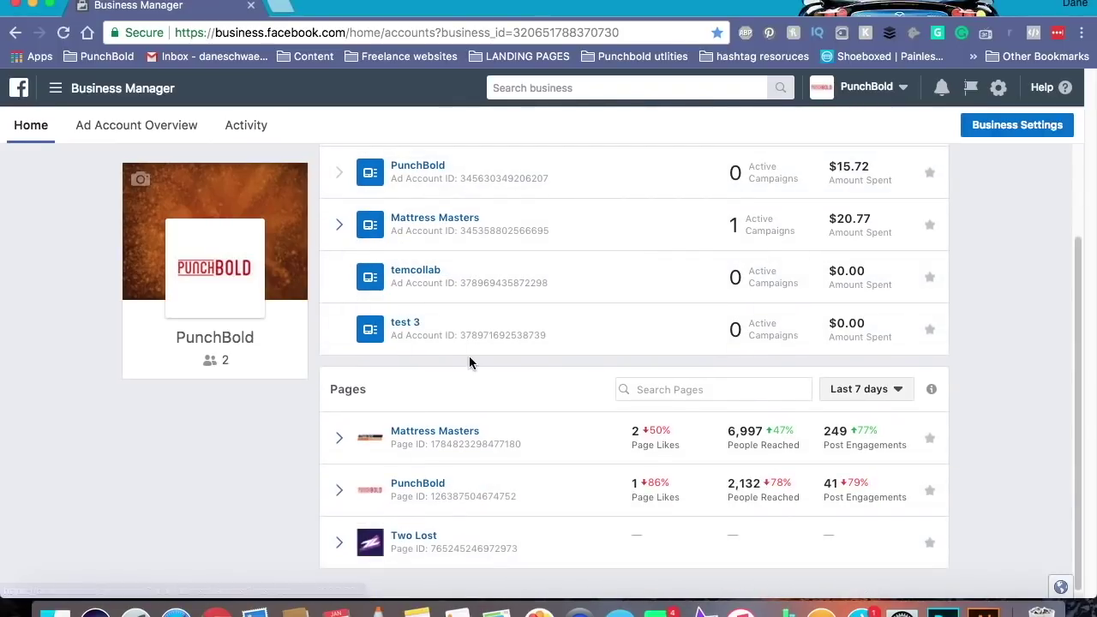
scroll(469, 356, "up", 3)
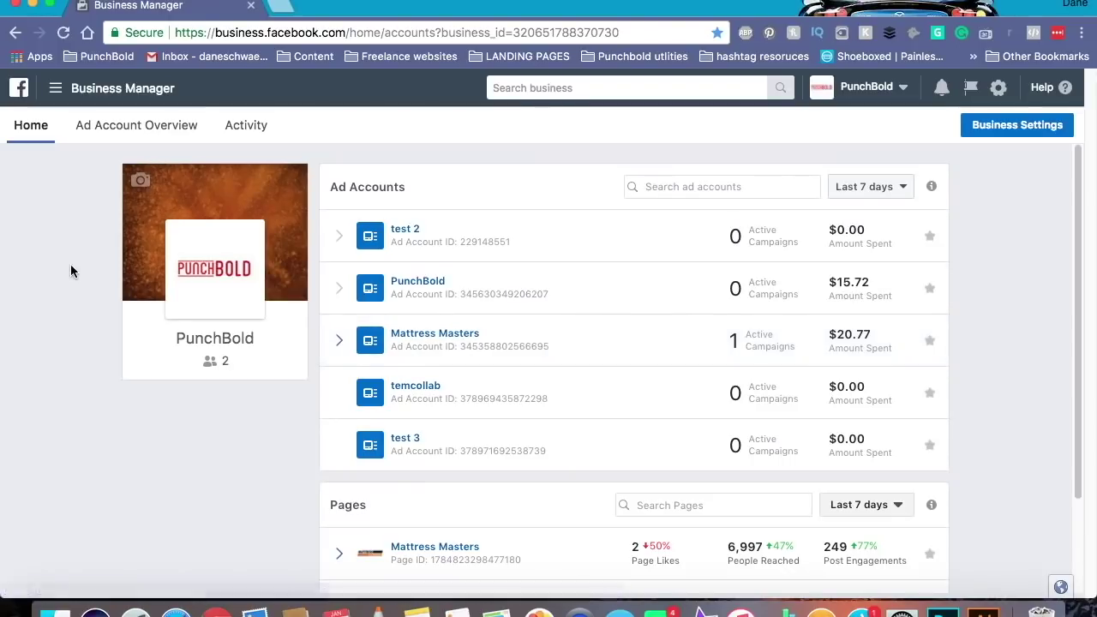
scroll(81, 273, "down", 1)
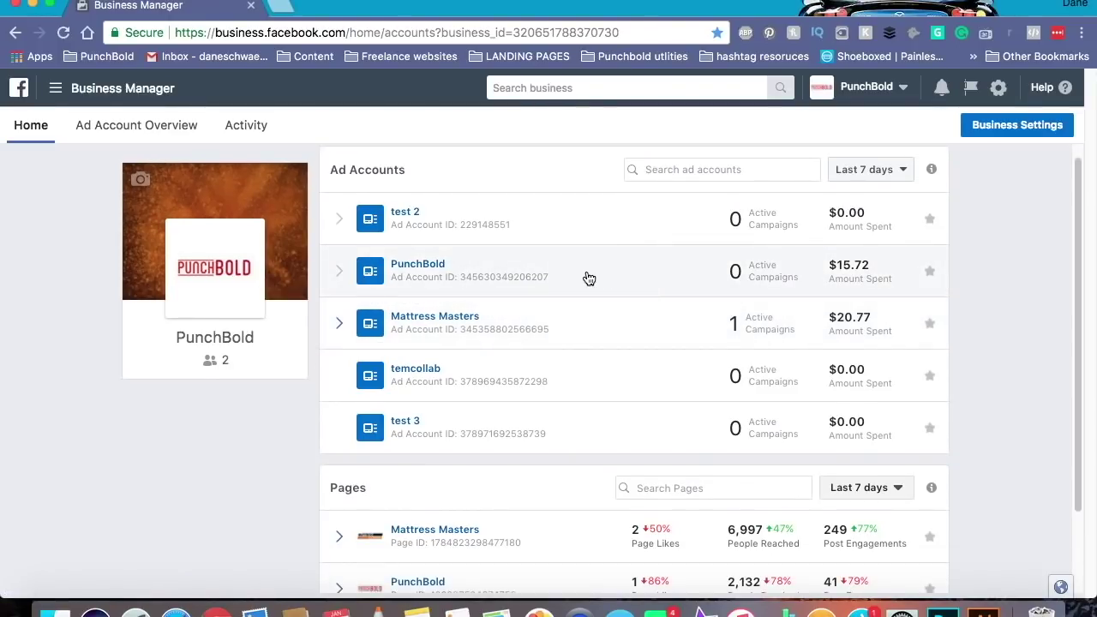
scroll(583, 469, "down", 3)
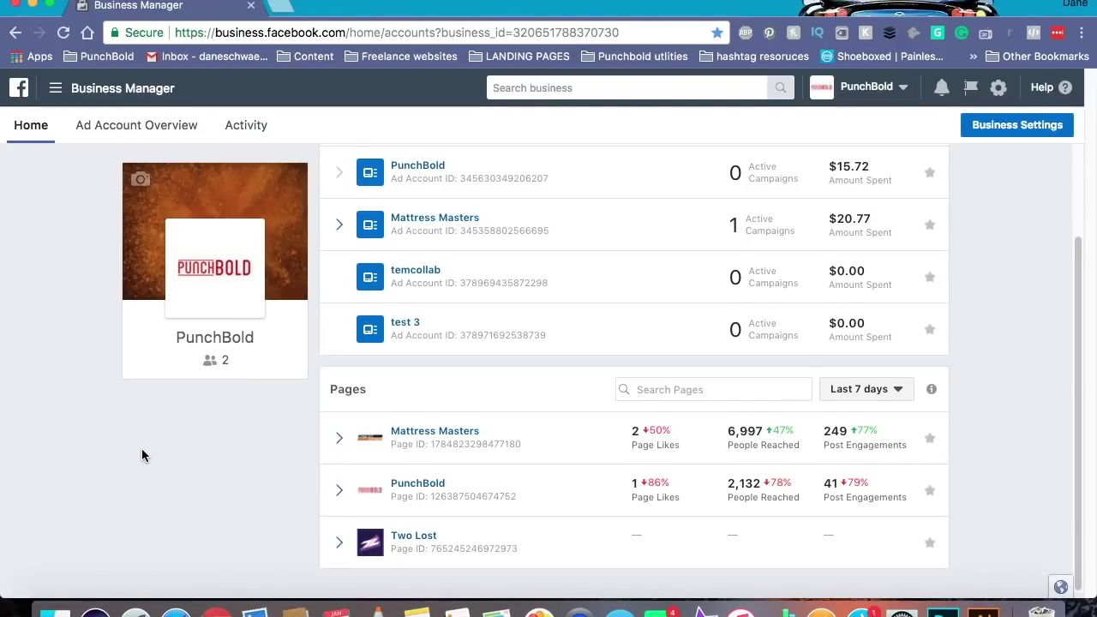
scroll(143, 455, "up", 1)
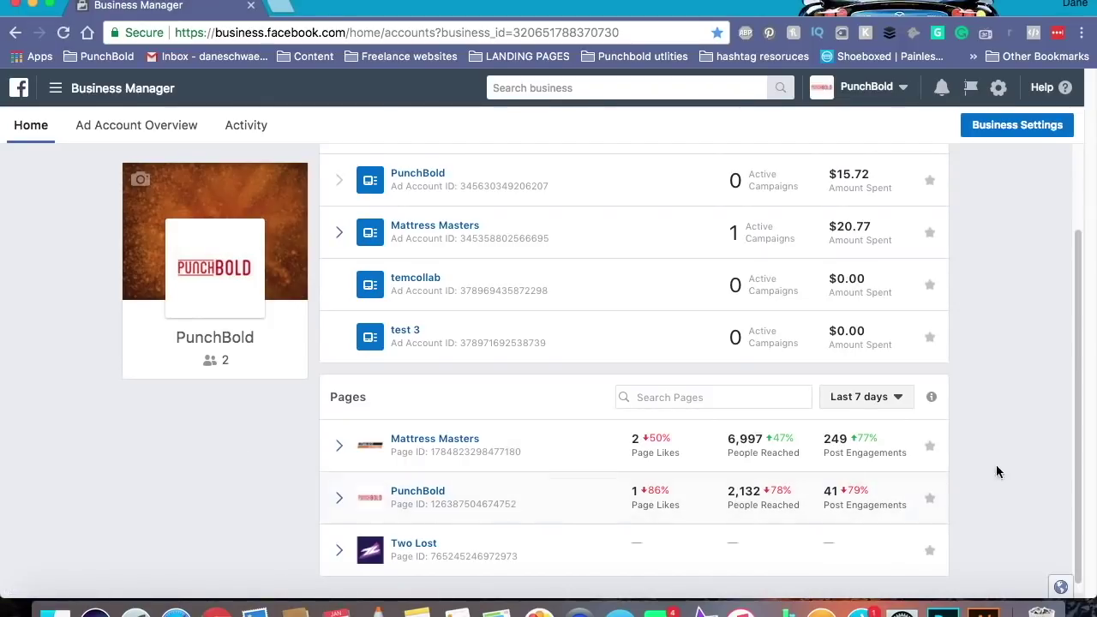
left_click(1011, 130)
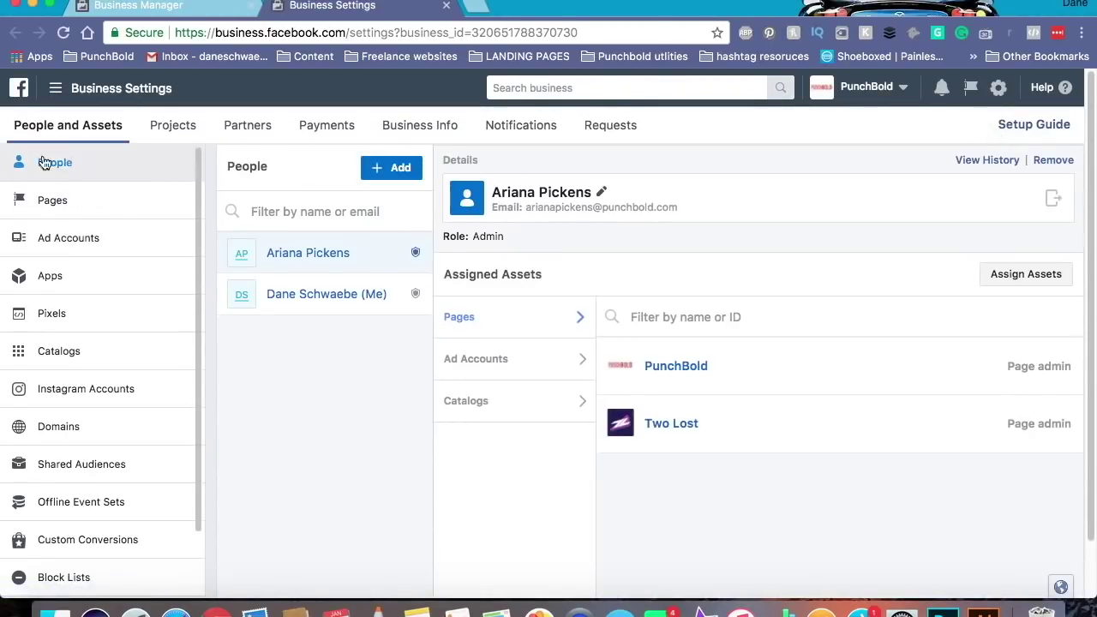
Show PunchBold's Pages list and bring up the options for adding a Page
left_click(69, 206)
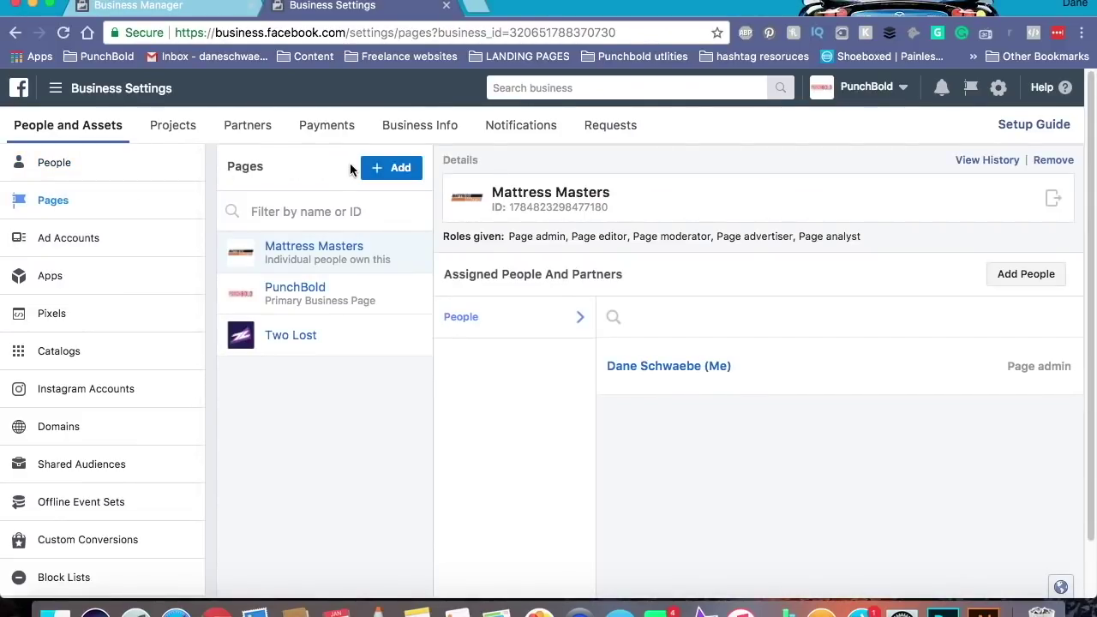
left_click(382, 170)
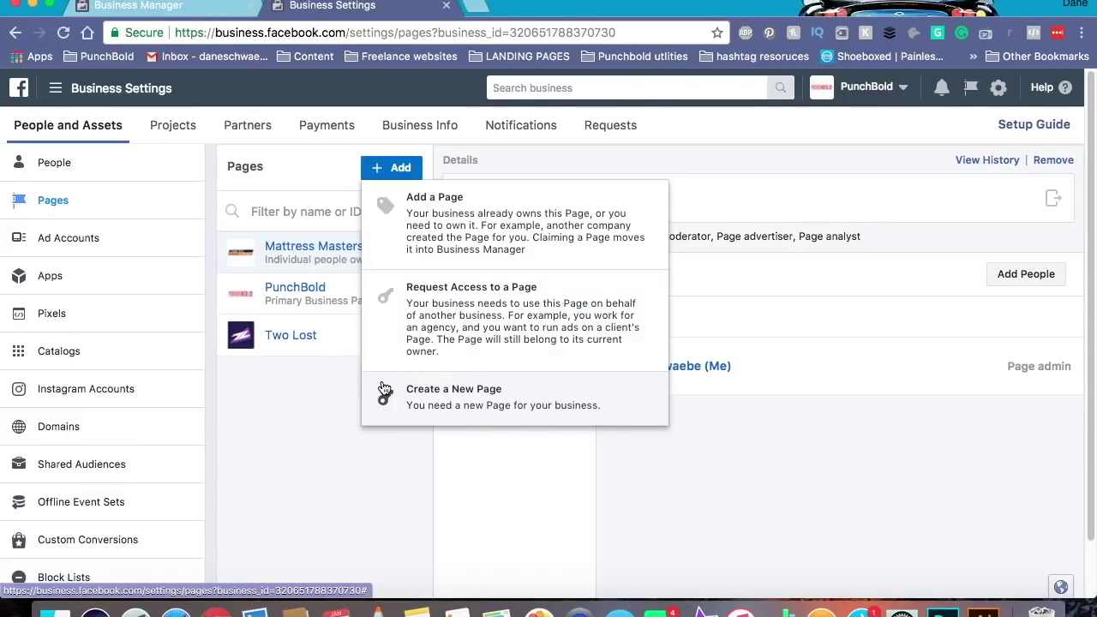
Add the existing AE86 Wolfpack Page to PunchBold by searching 'ae' and picking it
left_click(579, 209)
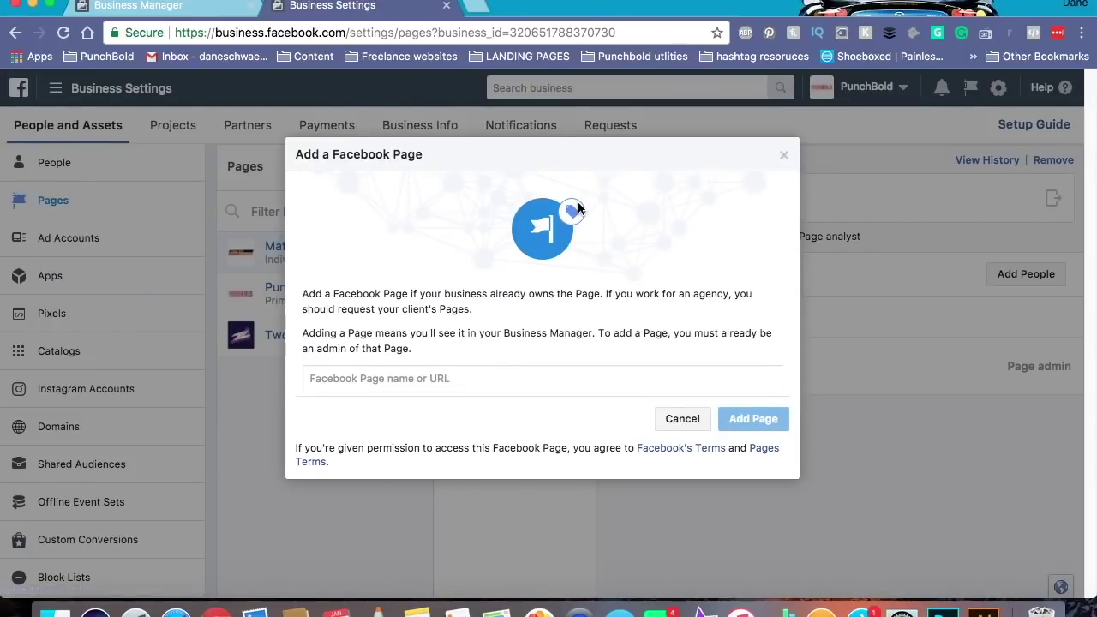
left_click(503, 380)
left_click(469, 378)
type("ae")
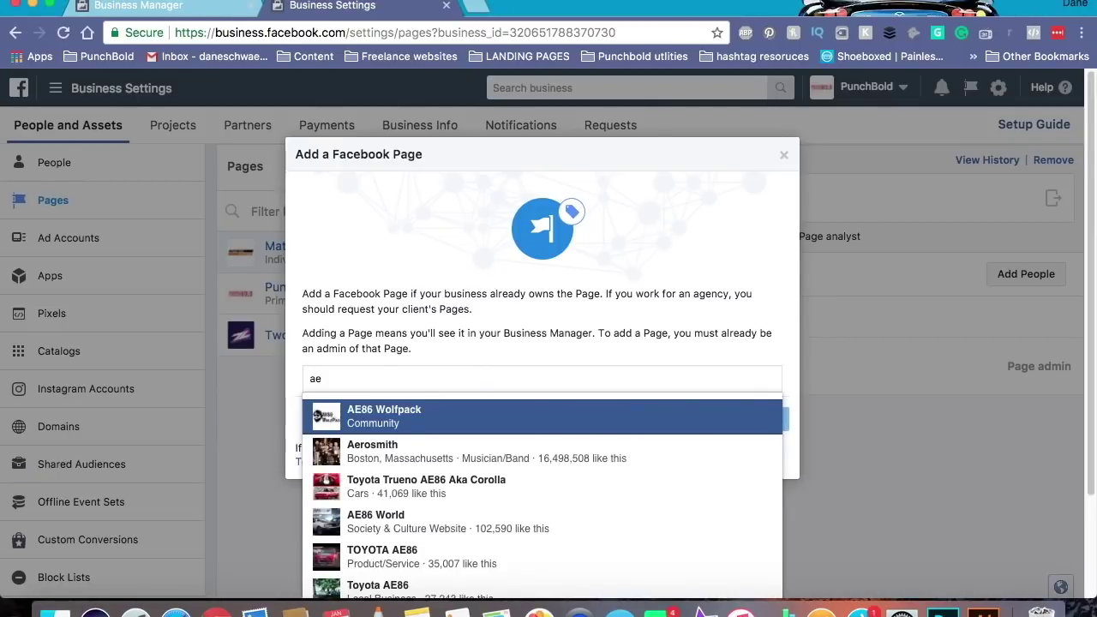
left_click(438, 421)
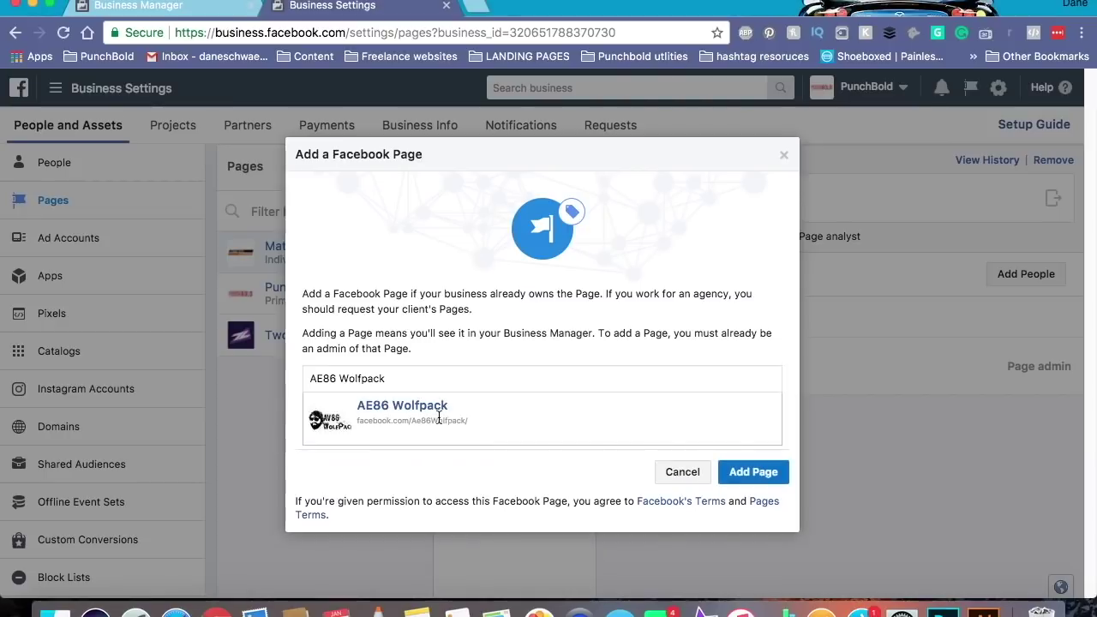
left_click(767, 473)
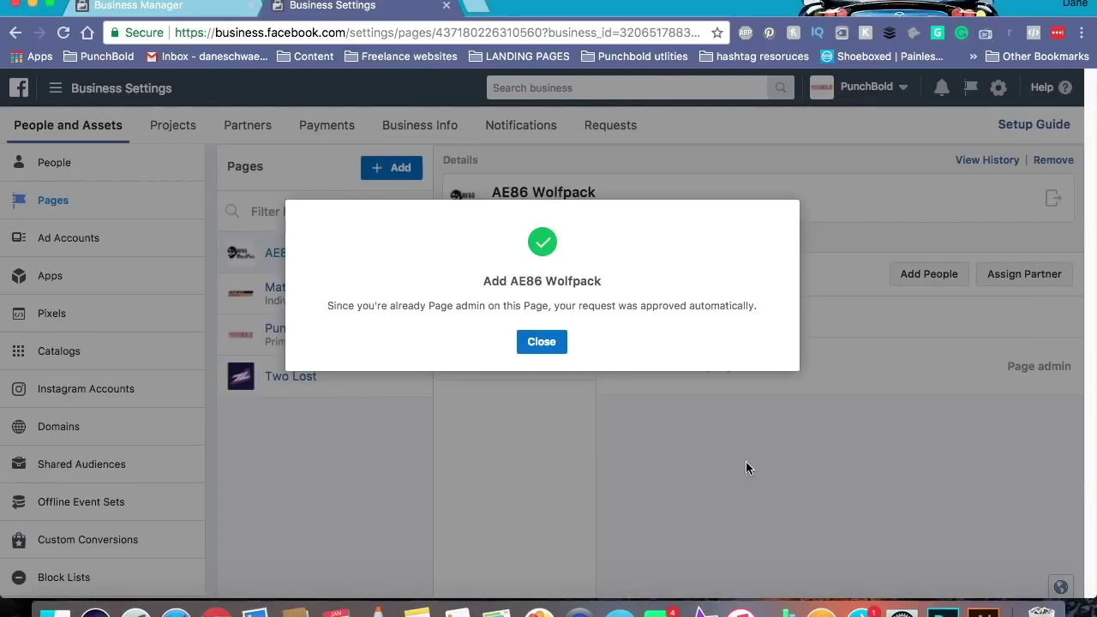
left_click(541, 347)
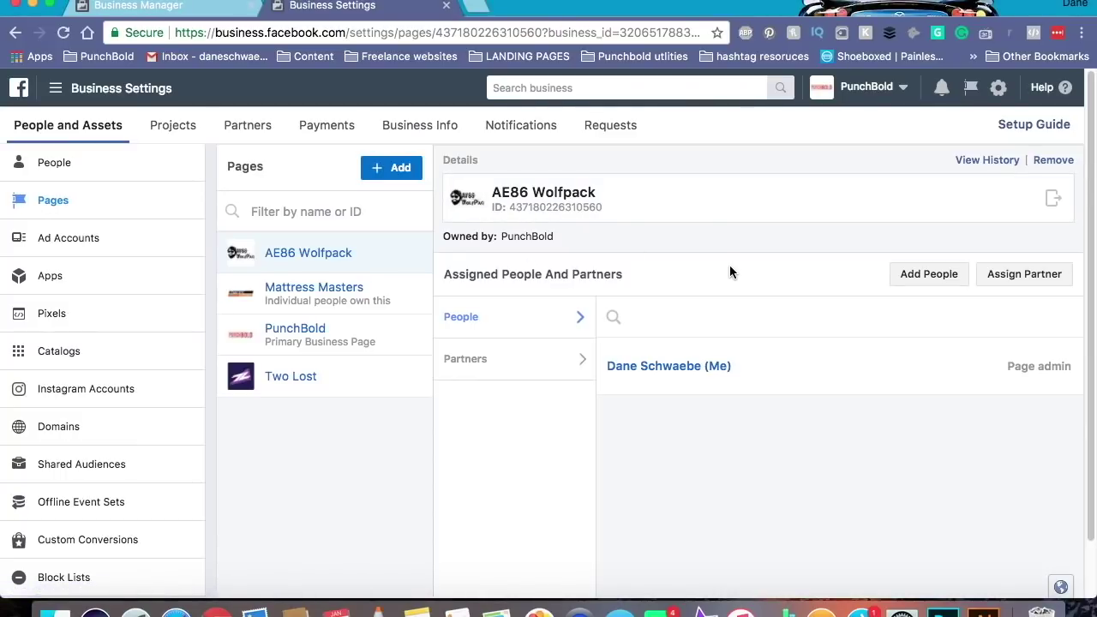
left_click(934, 274)
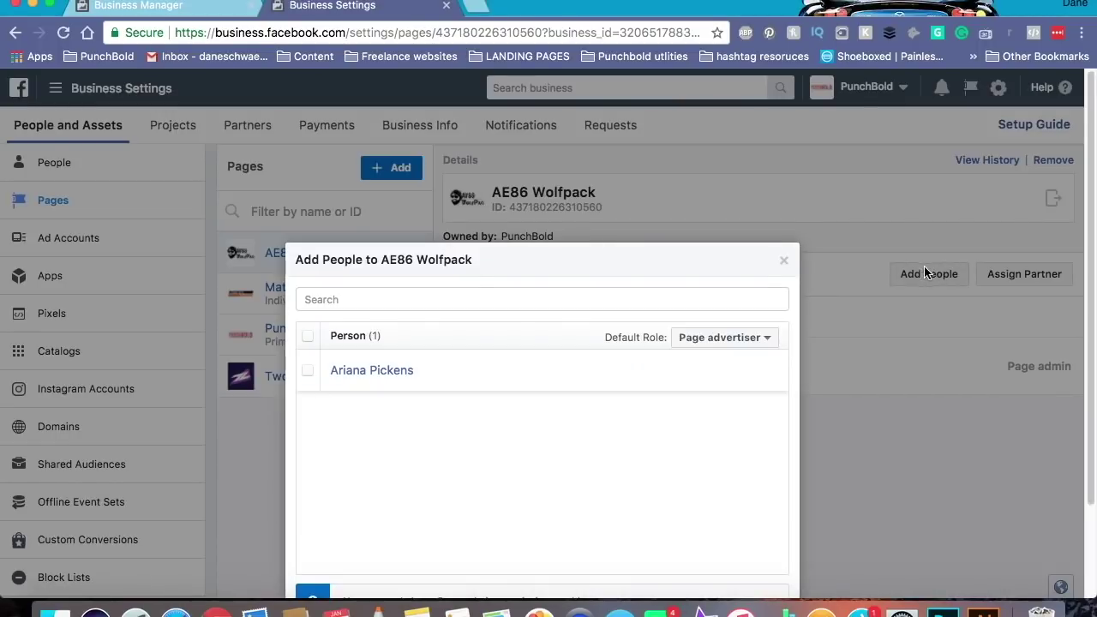
left_click(523, 297)
triple_click(531, 256)
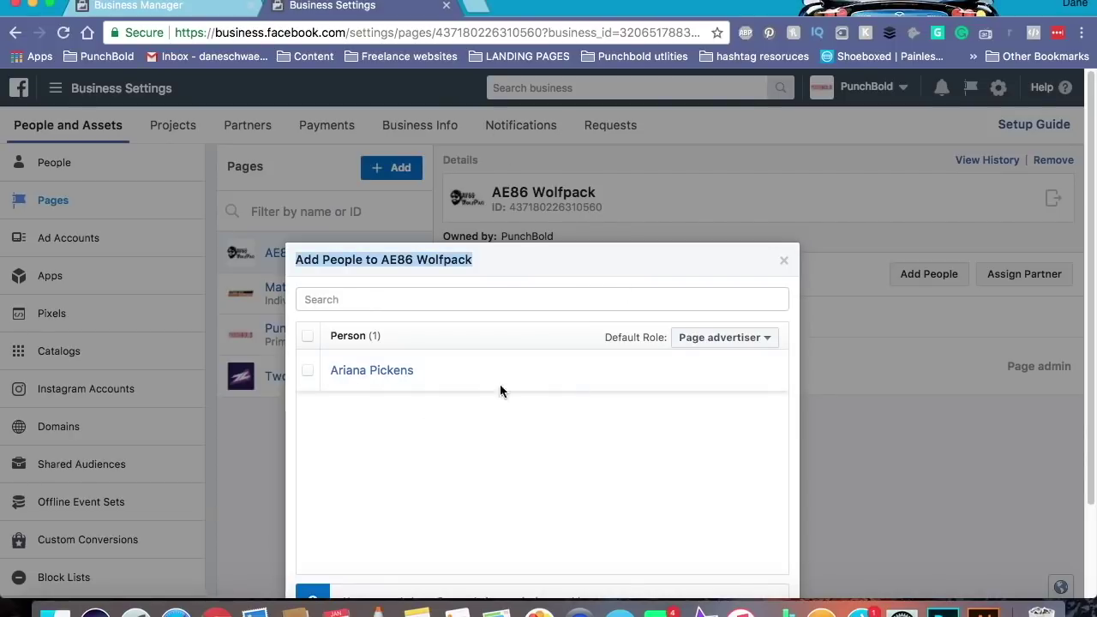
left_click(762, 339)
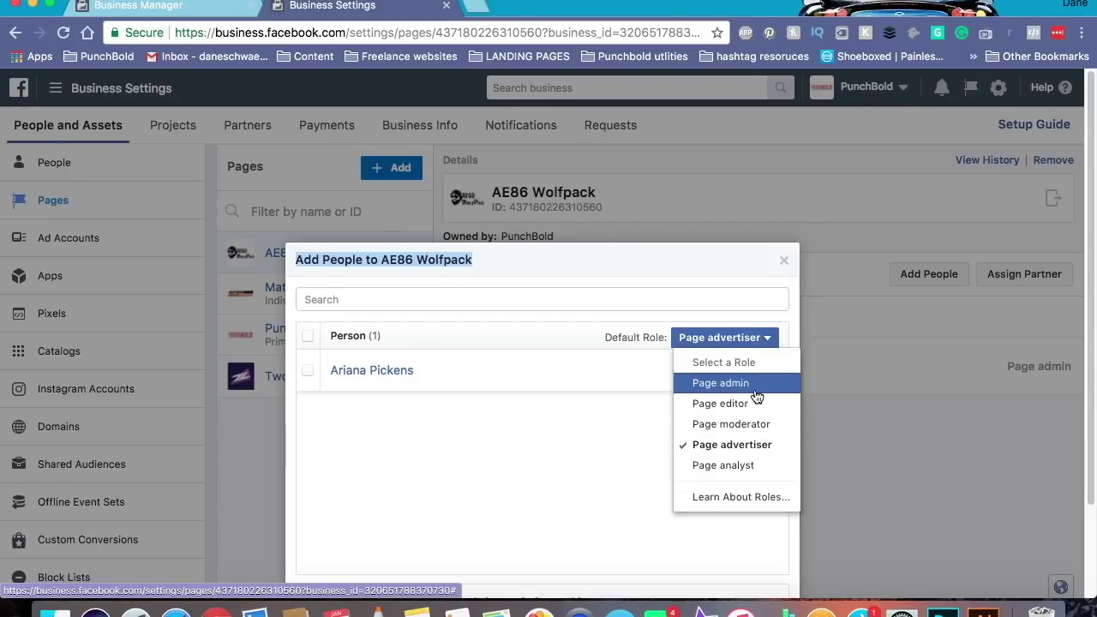
left_click(784, 262)
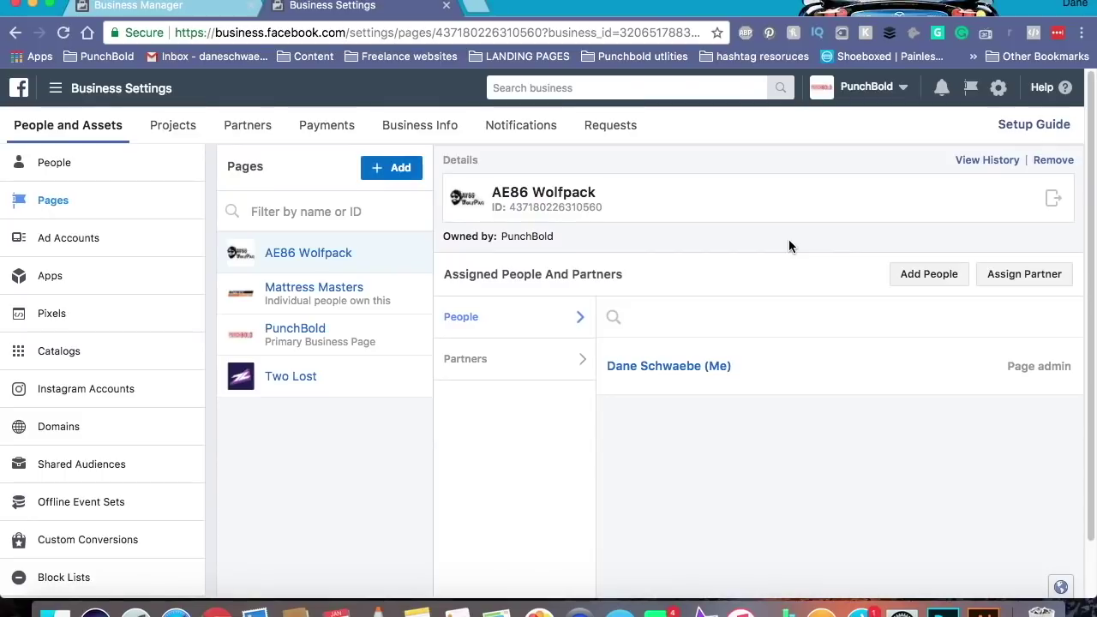
left_click(927, 280)
left_click(751, 201)
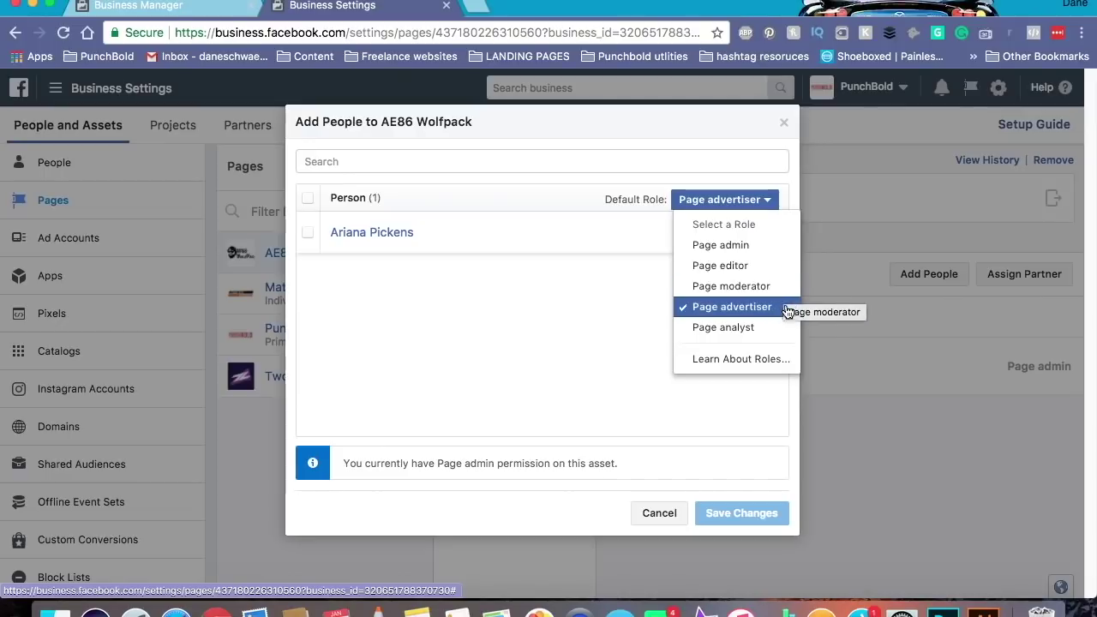
left_click(891, 361)
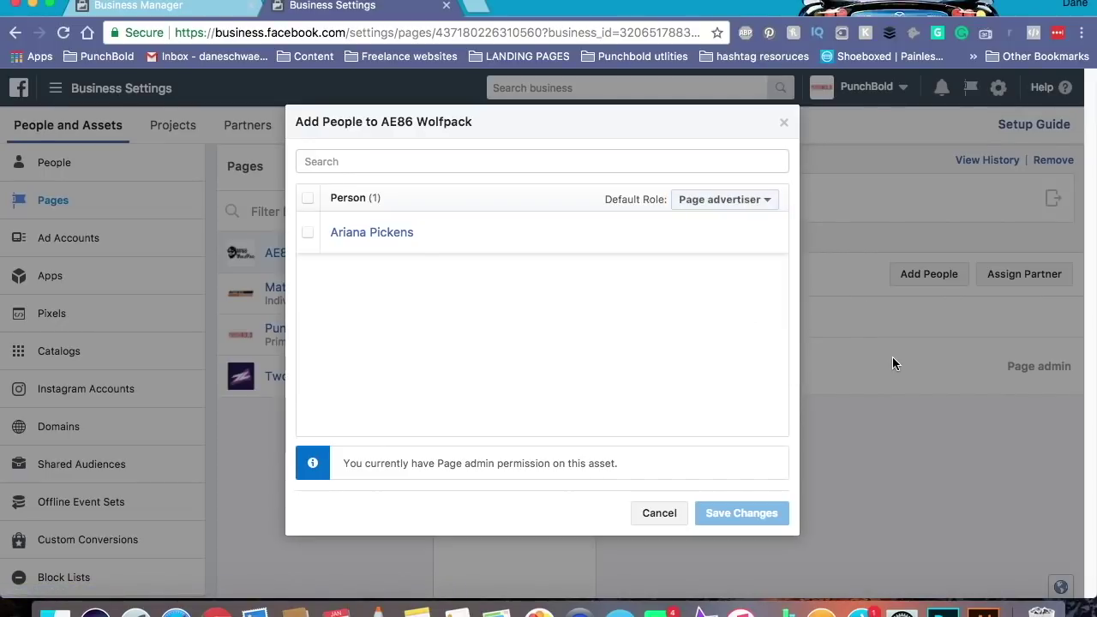
left_click(784, 122)
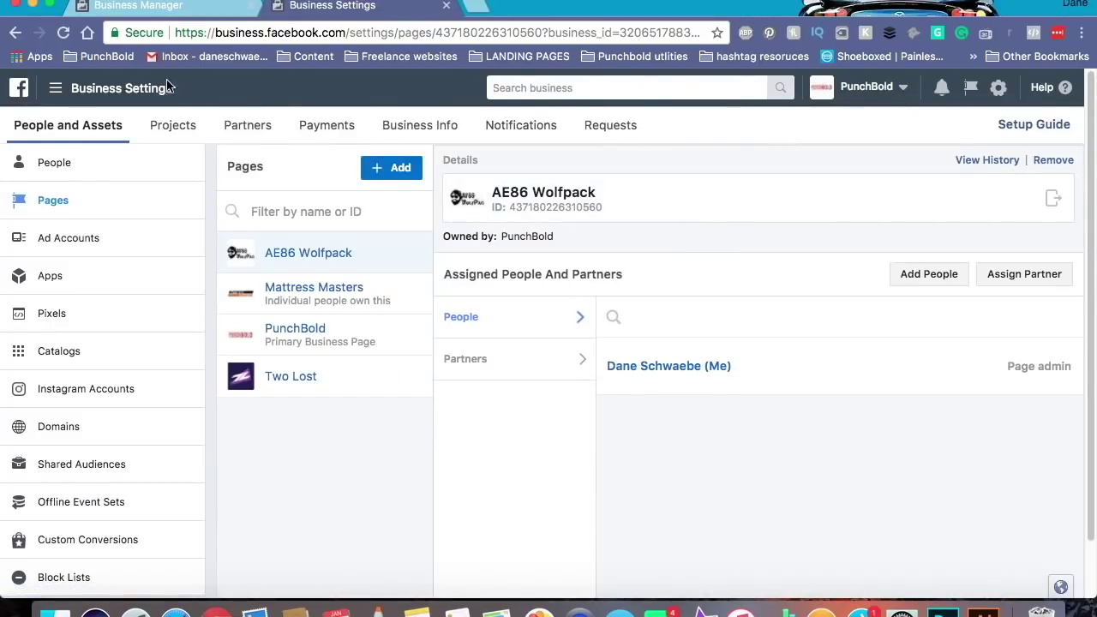
left_click(26, 92)
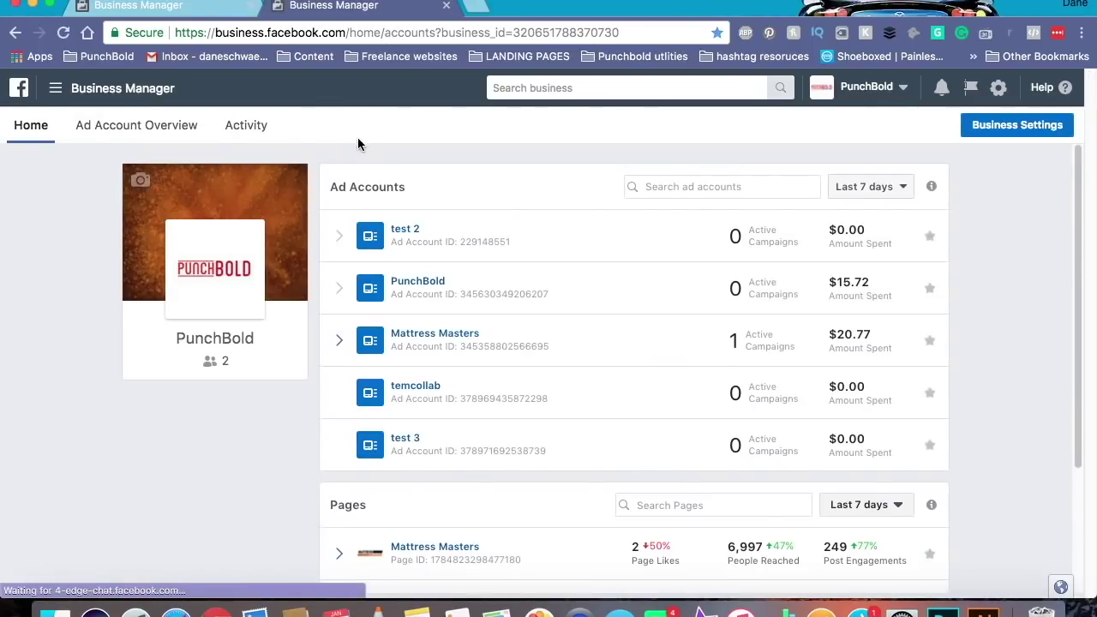
Scroll the home page's Pages list to confirm AE86 Wolfpack is there
scroll(89, 386, "down", 3)
scroll(89, 371, "down", 2)
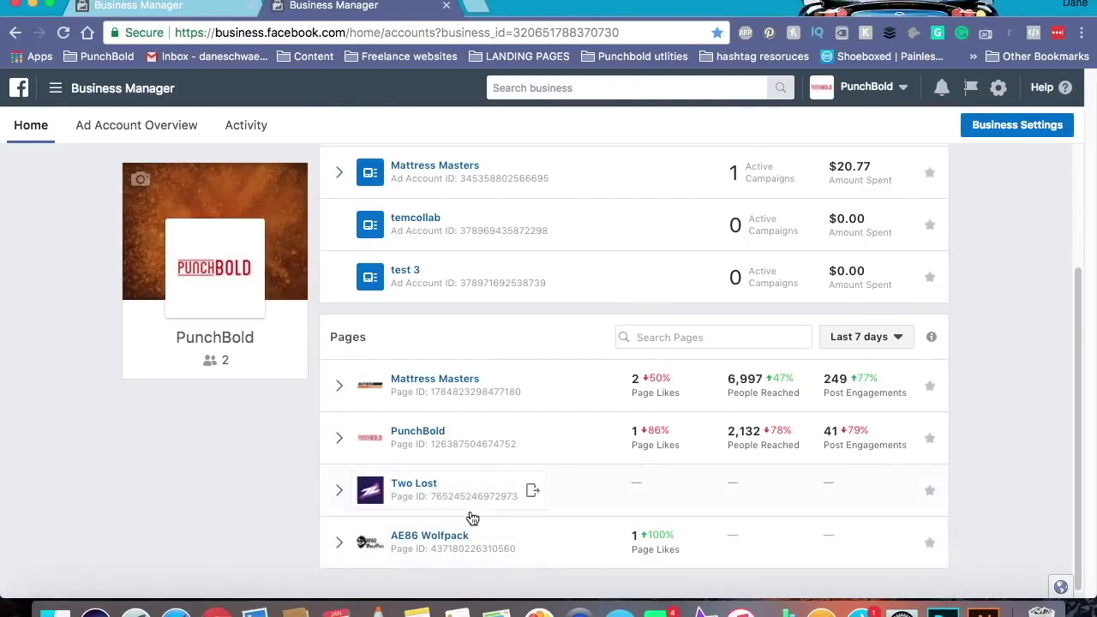
scroll(81, 419, "up", 5)
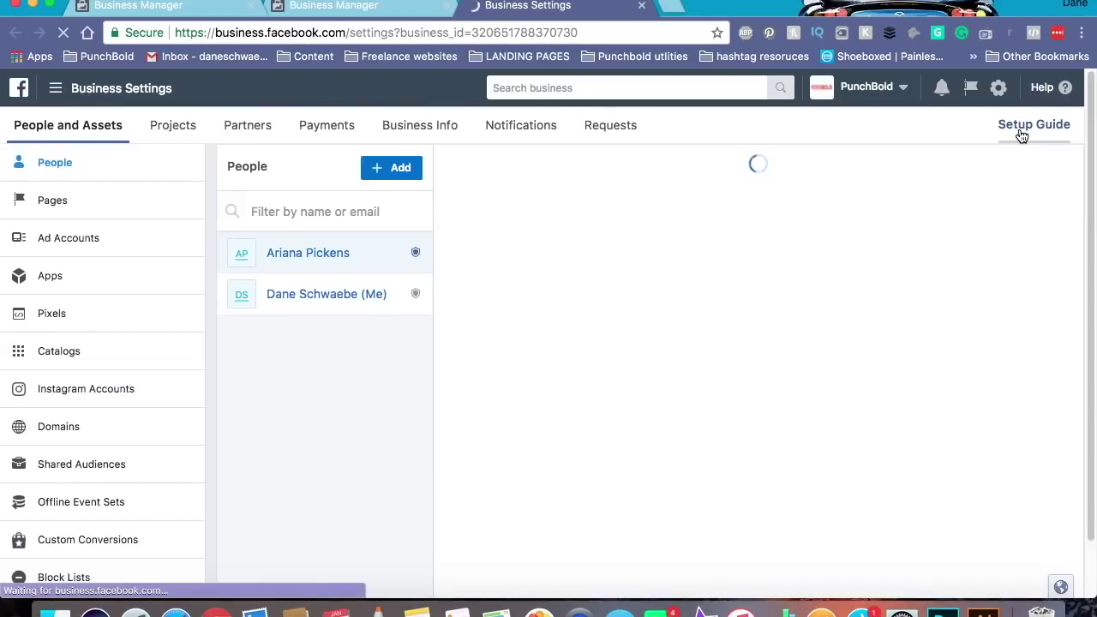
Show PunchBold's ad accounts and choose to create a brand-new ad account
left_click(124, 246)
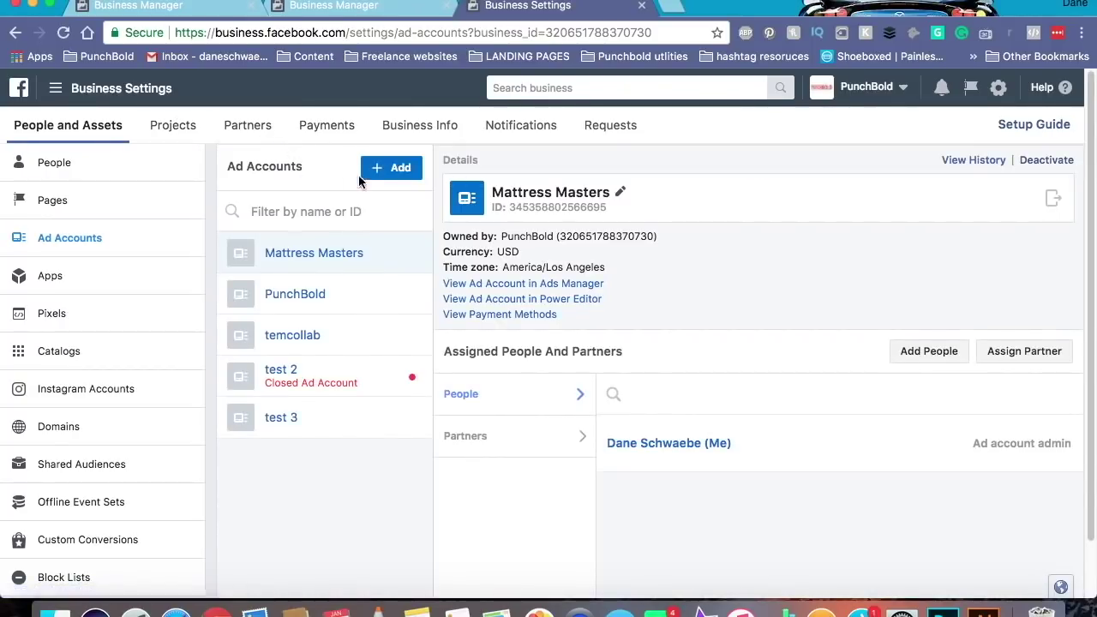
left_click(389, 171)
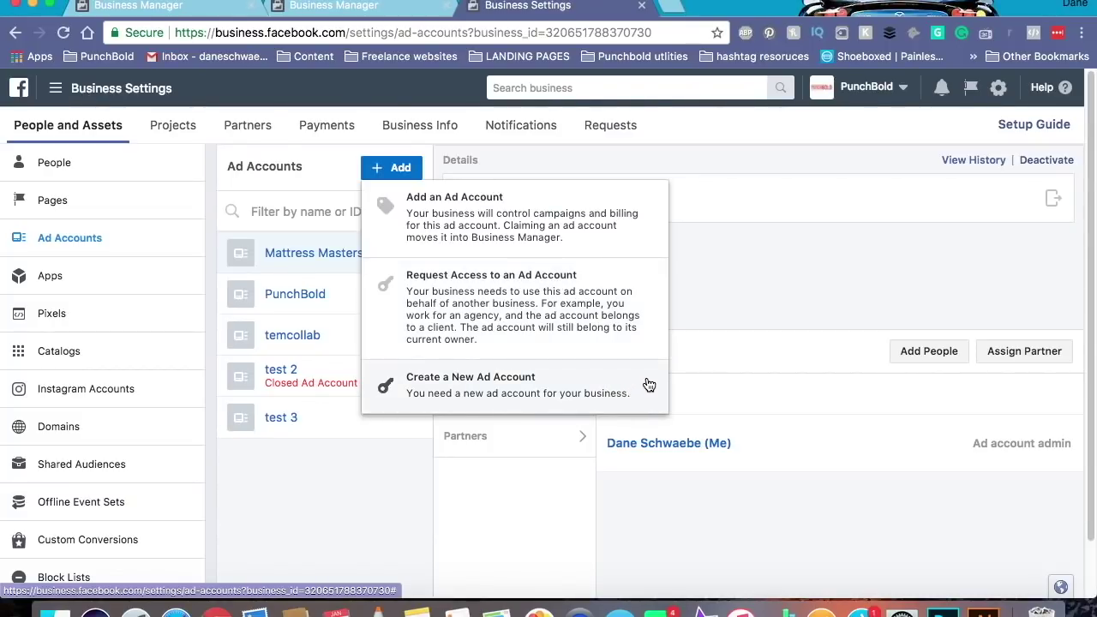
left_click(598, 383)
Create a new ad account named 'Ae86 Wolfpack' and skip adding people for now
left_click(591, 342)
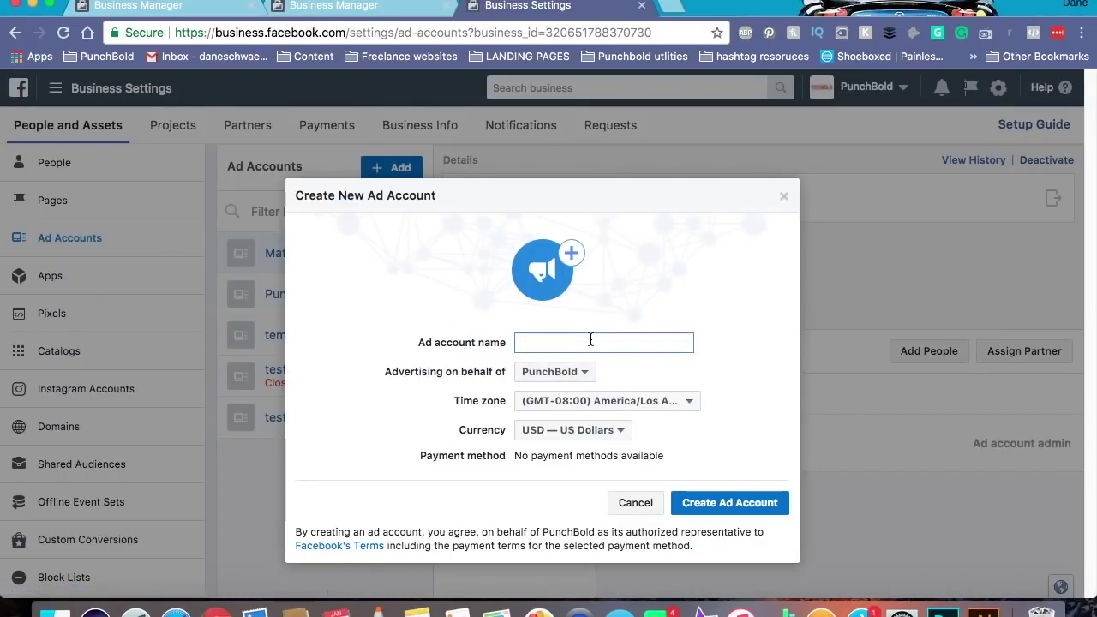
type("Ae86")
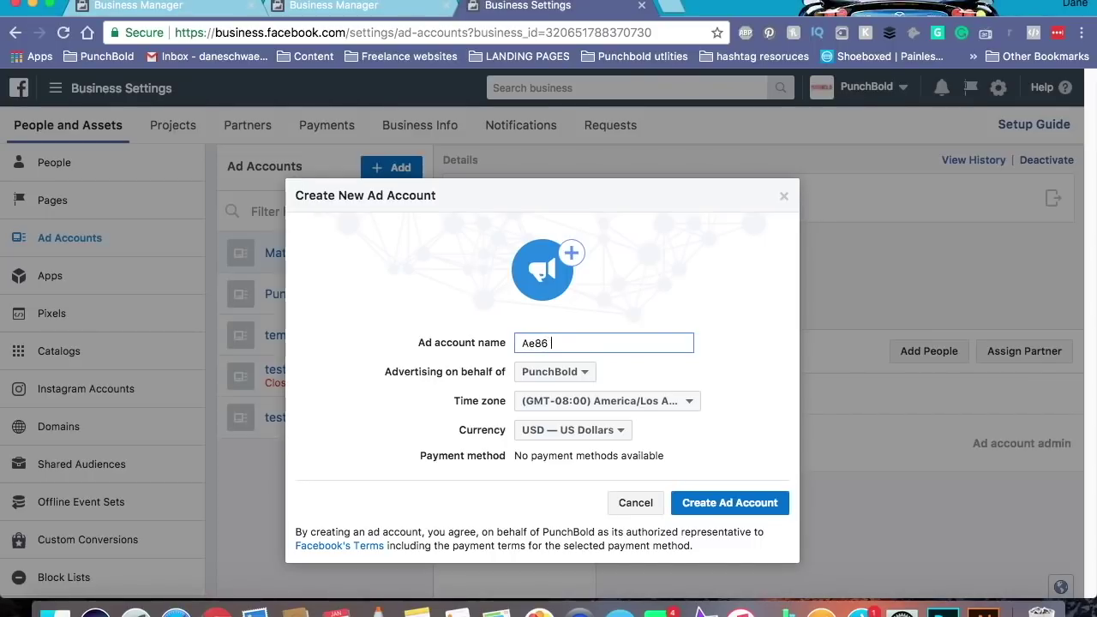
type(" Wolfpack")
left_click(585, 303)
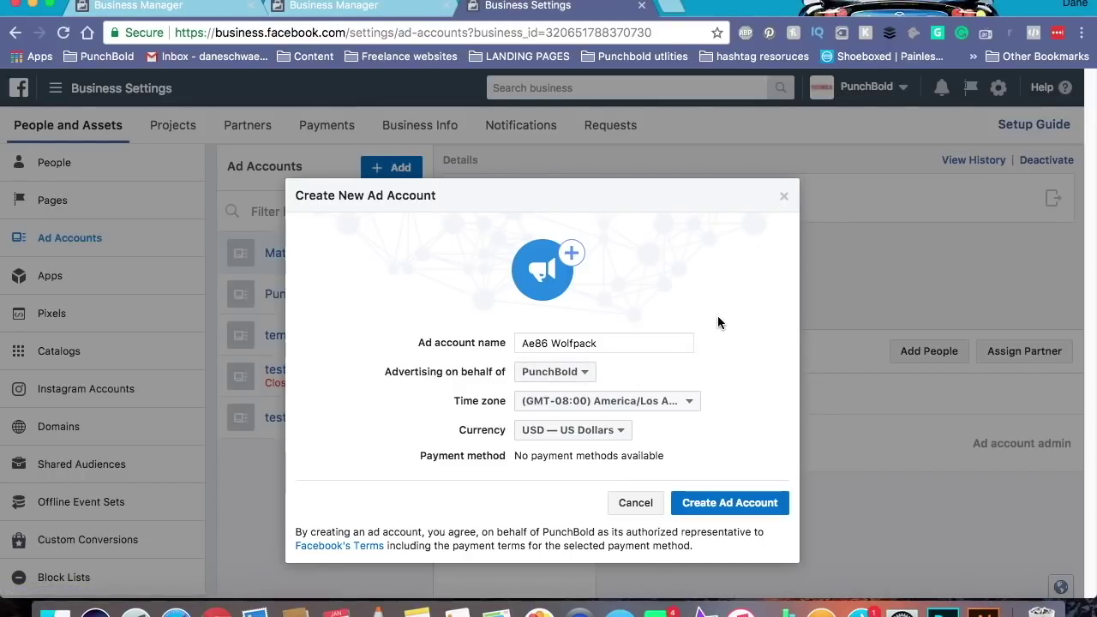
left_click(723, 509)
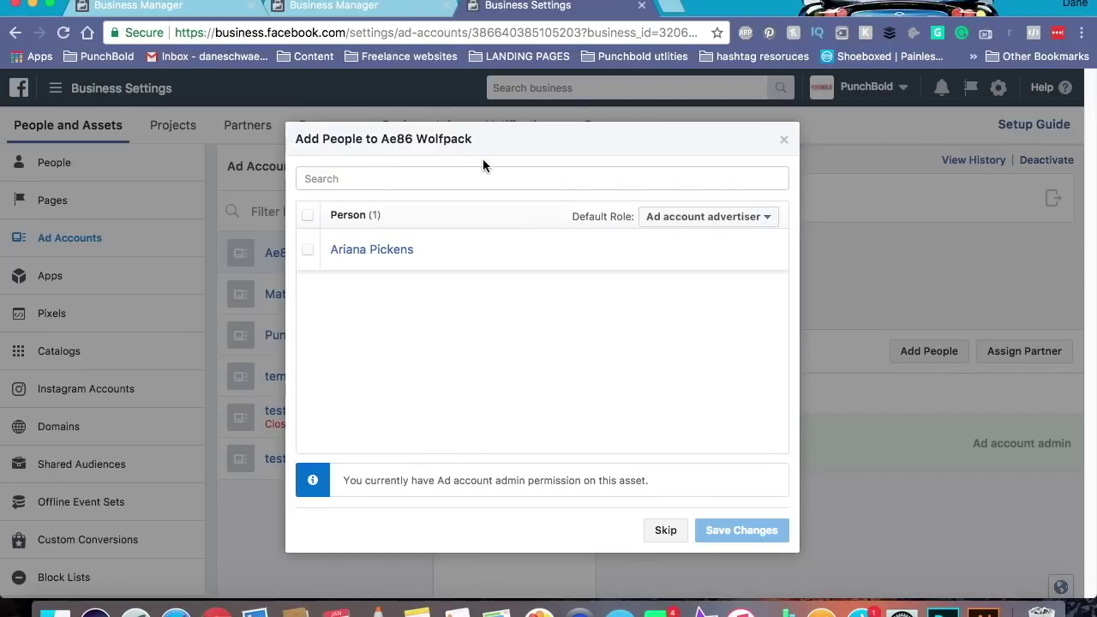
left_click(666, 531)
Add the listed team member to Ae86 Wolfpack with the Ad account admin role
left_click(525, 305)
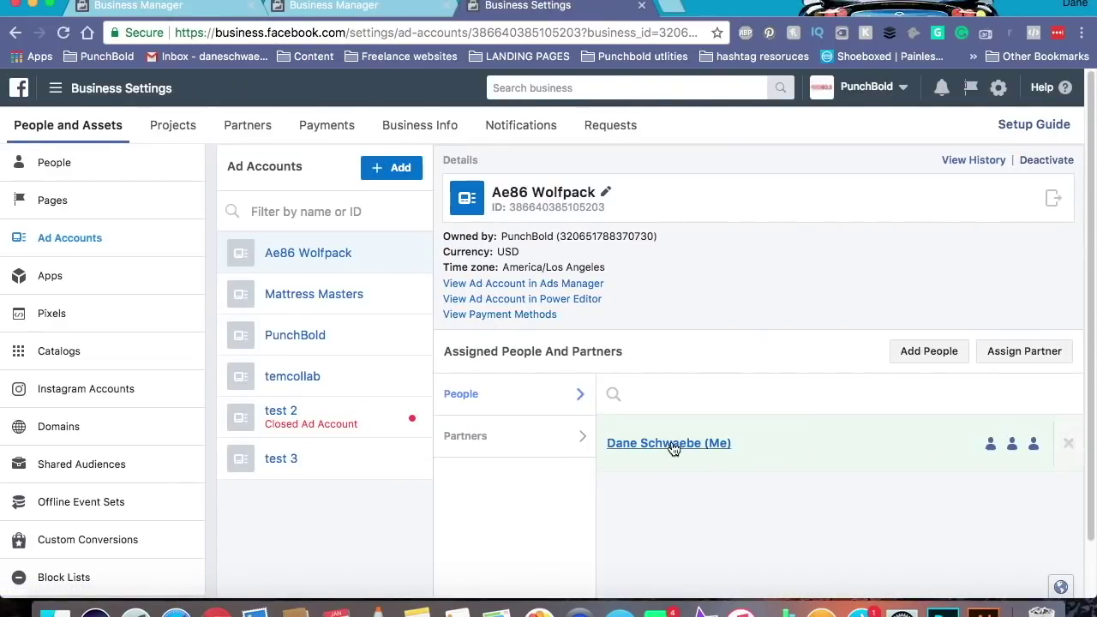
mouse_move(1017, 450)
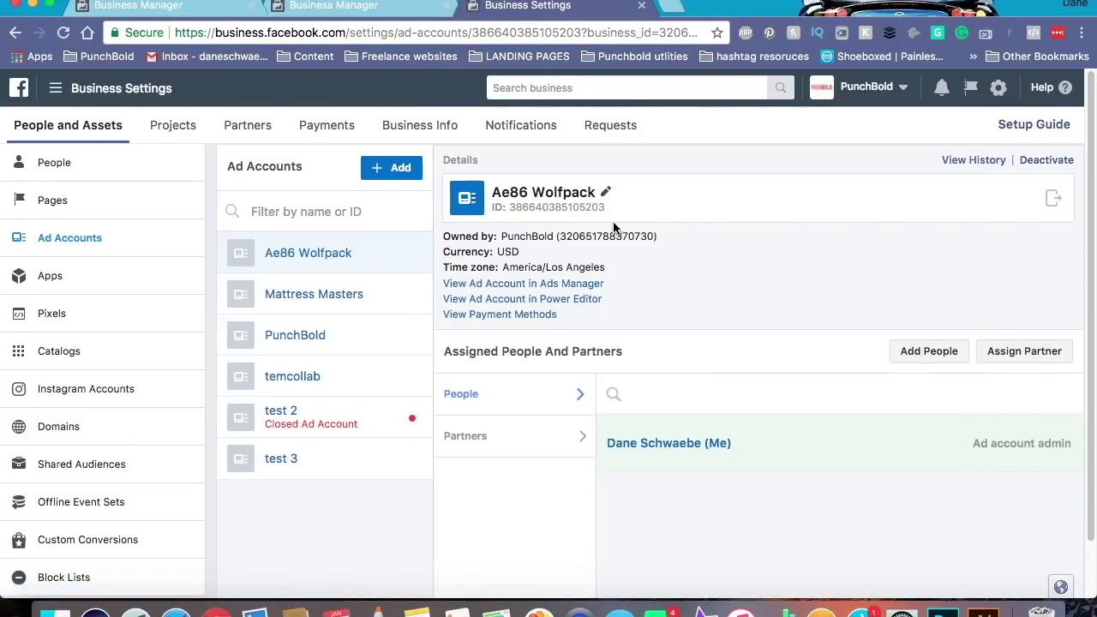
left_click(942, 354)
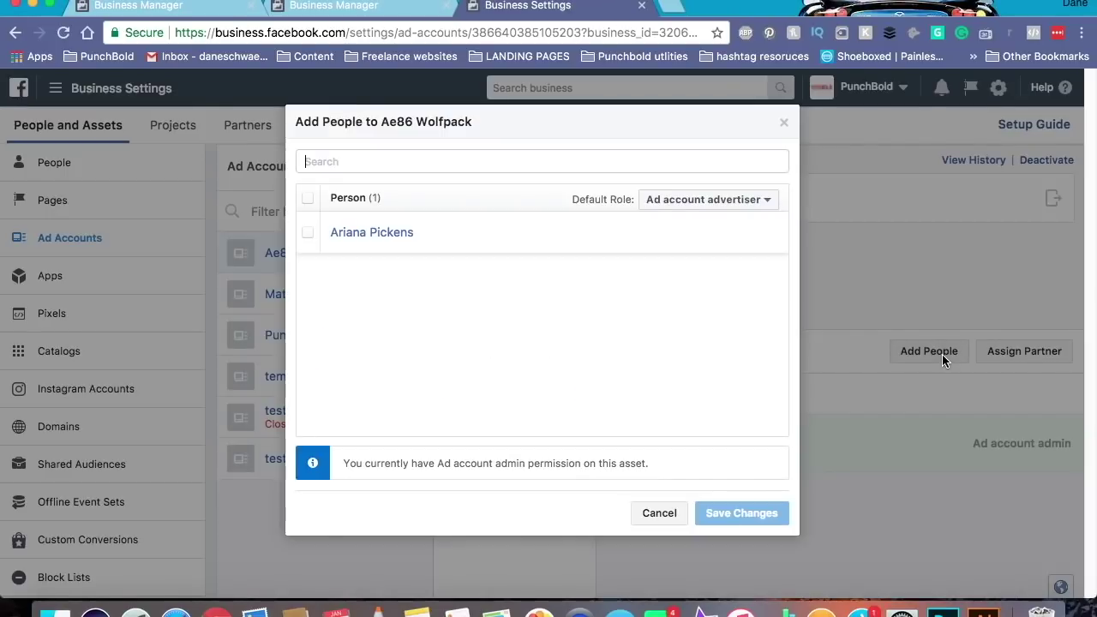
left_click(308, 233)
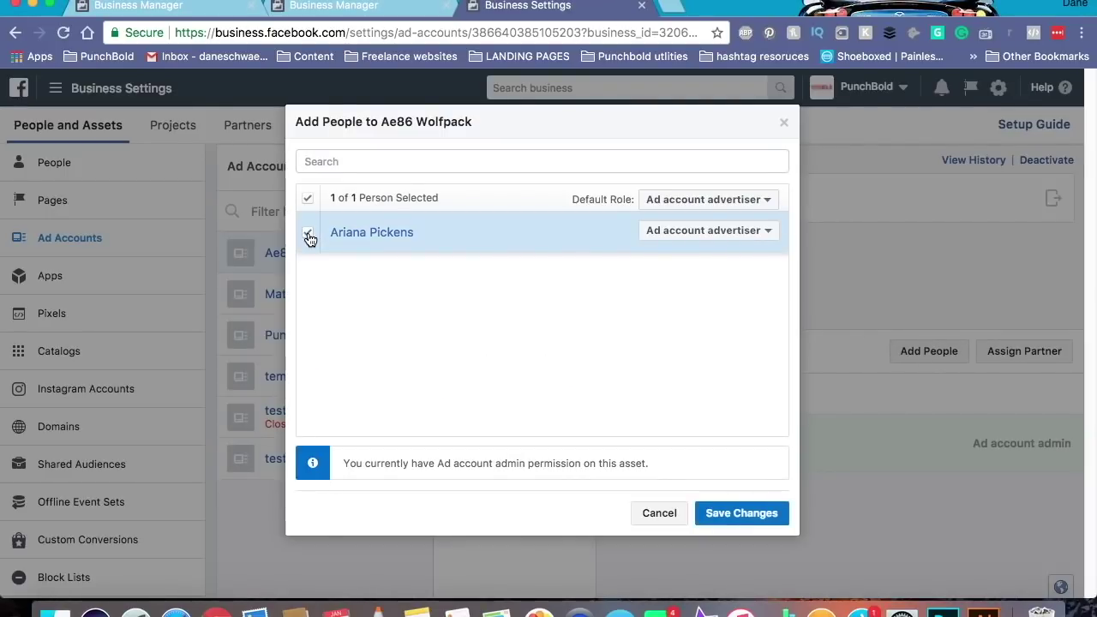
left_click(755, 233)
left_click(756, 276)
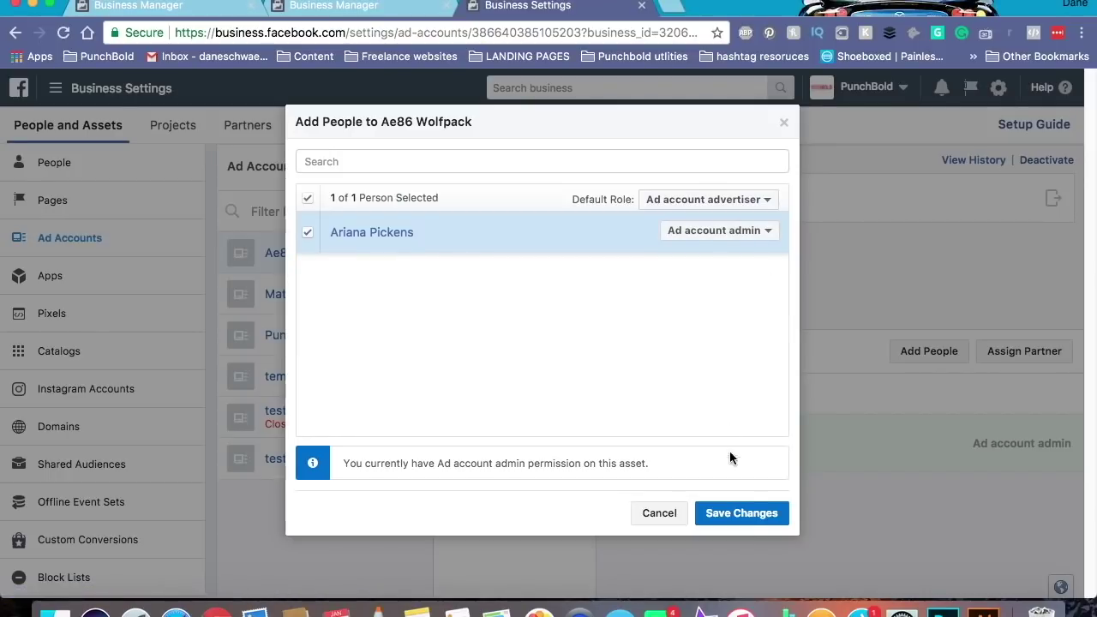
left_click(758, 514)
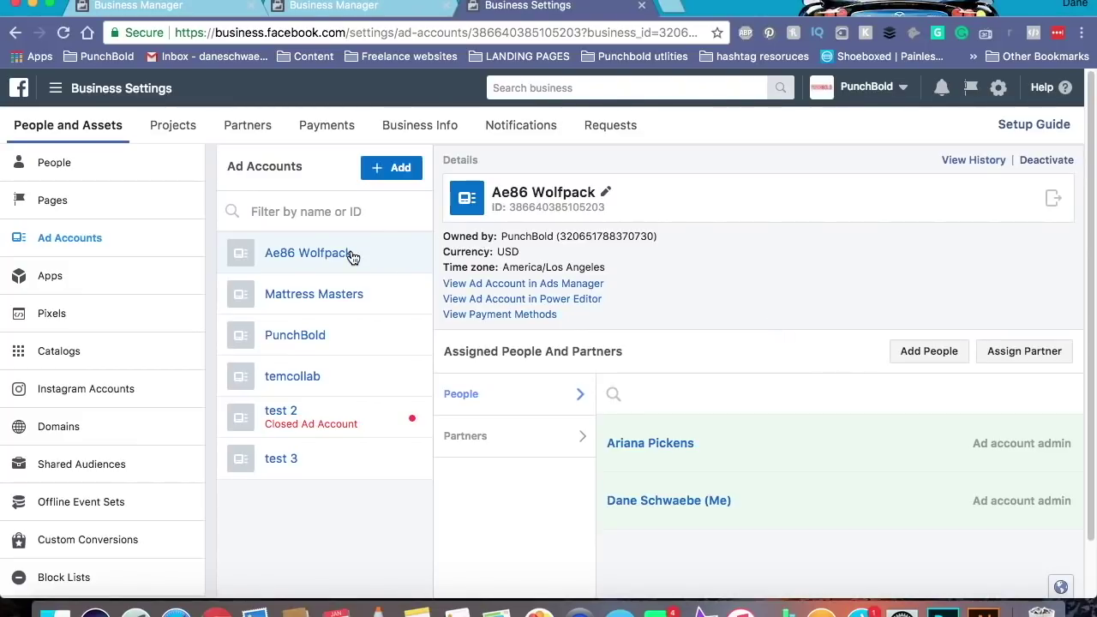
Return to the business home page and dismiss the favourite accounts suggestion
left_click(19, 93)
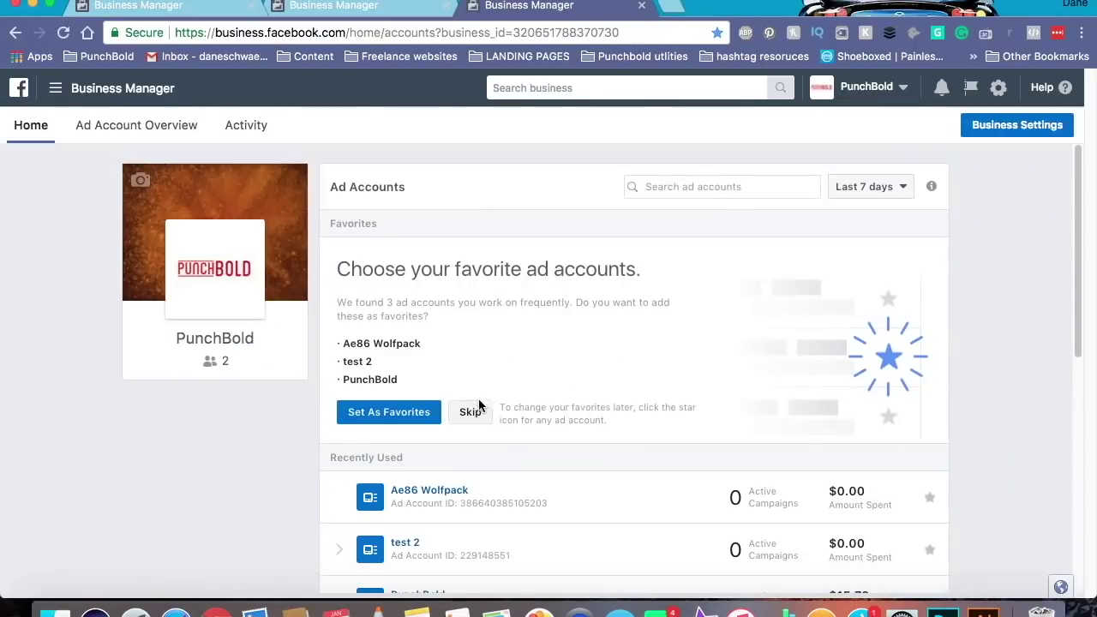
left_click(471, 413)
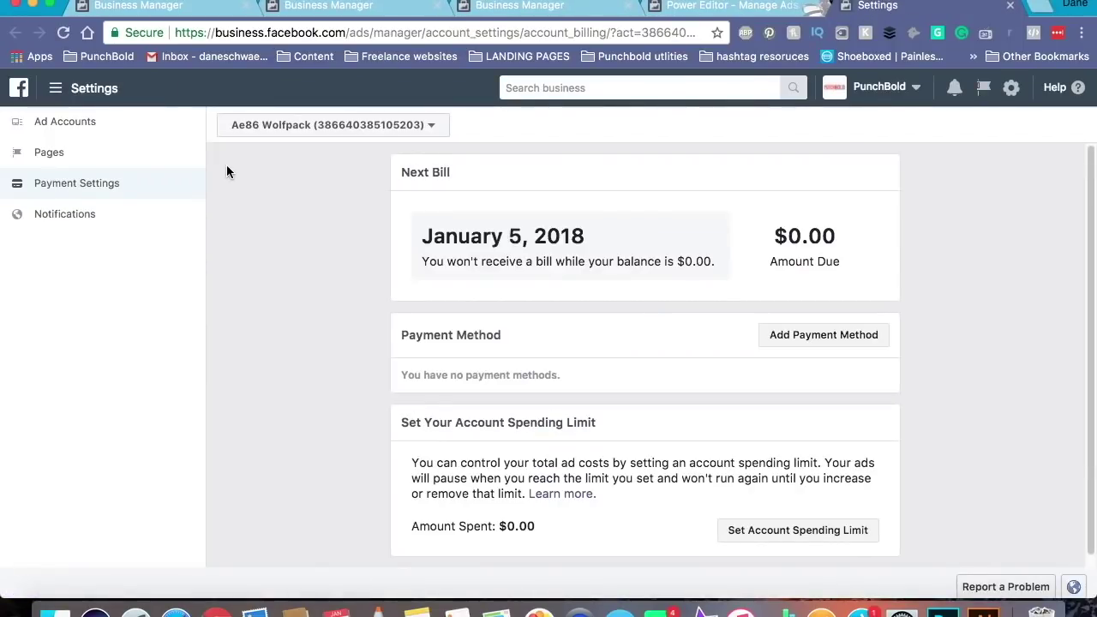
scroll(429, 309, "down", 1)
left_click(824, 325)
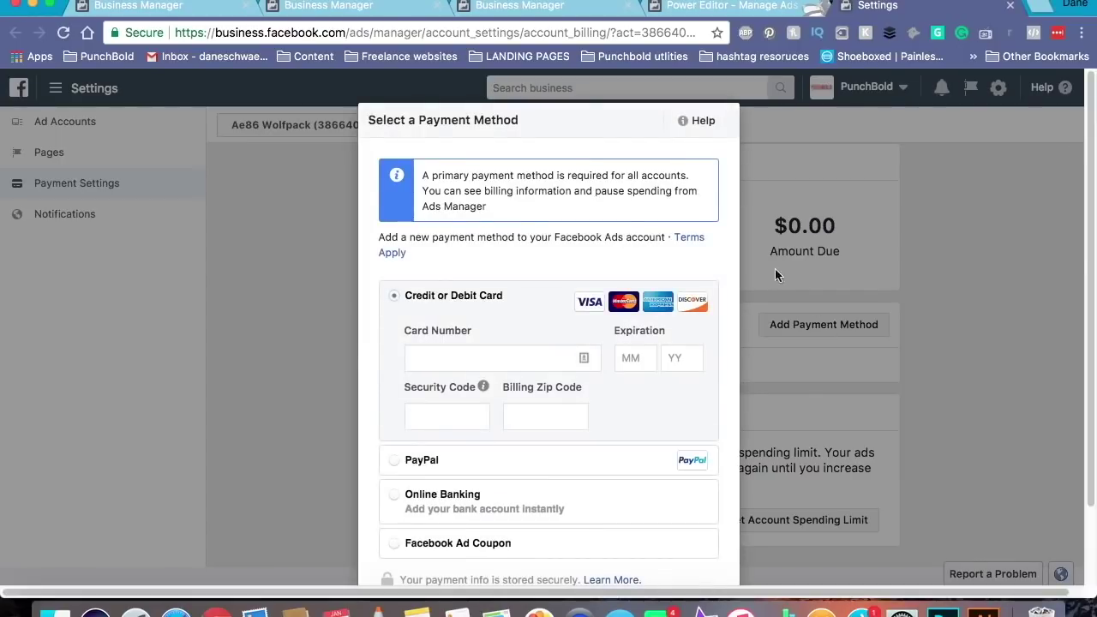
scroll(549, 258, "down", 2)
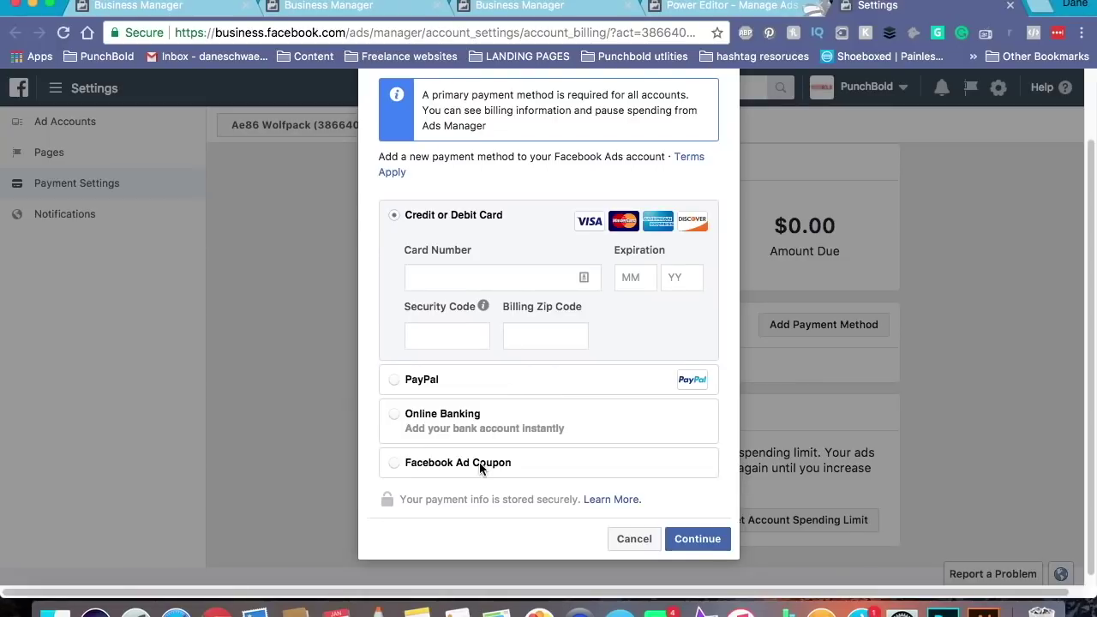
left_click(630, 540)
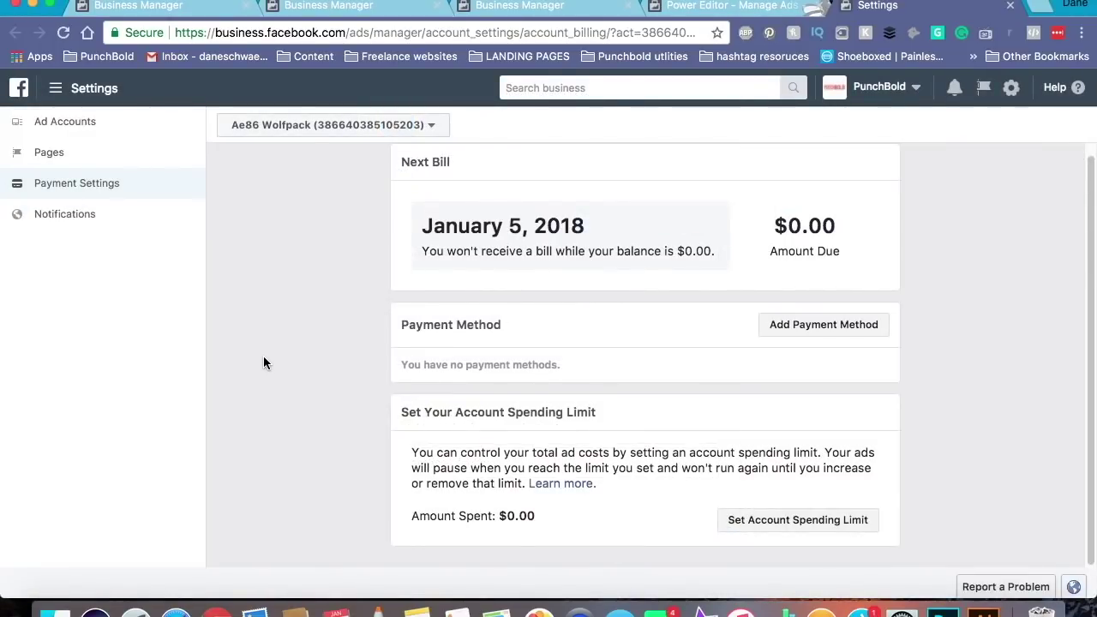
double_click(402, 412)
left_click_drag(444, 412, 612, 412)
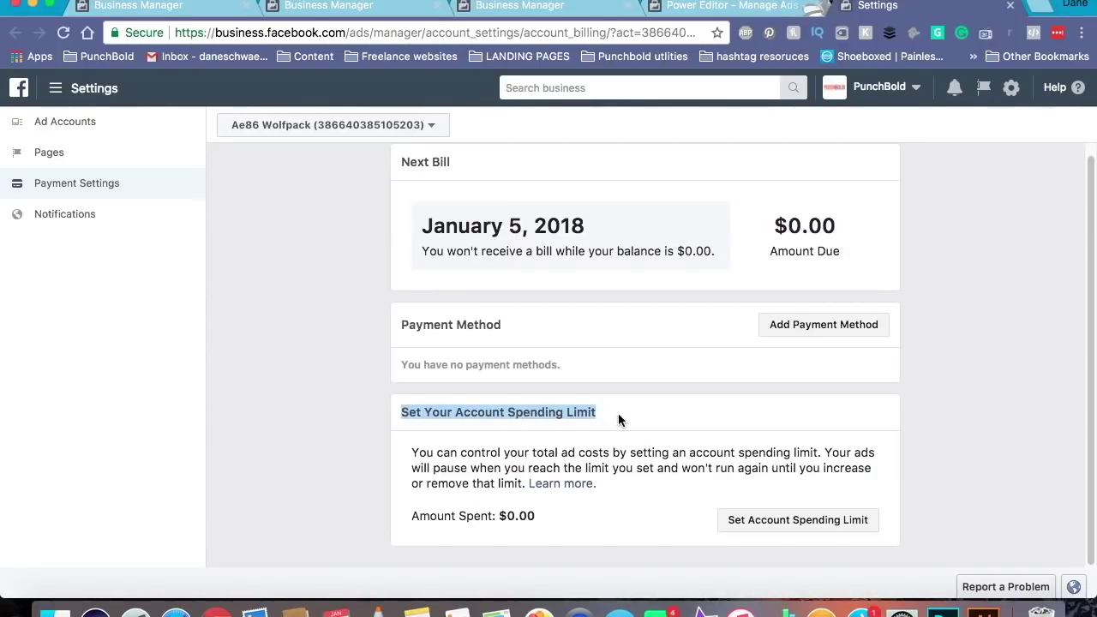
left_click(619, 420)
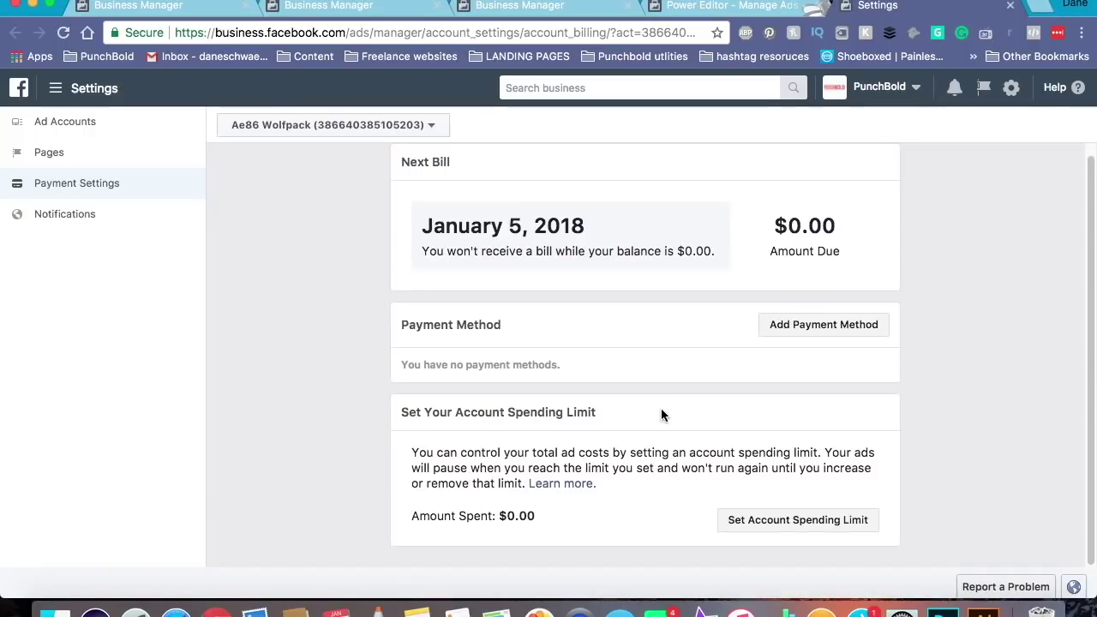
Set a $250 account spending limit on Ae86 Wolfpack without resetting the amount spent
left_click(751, 524)
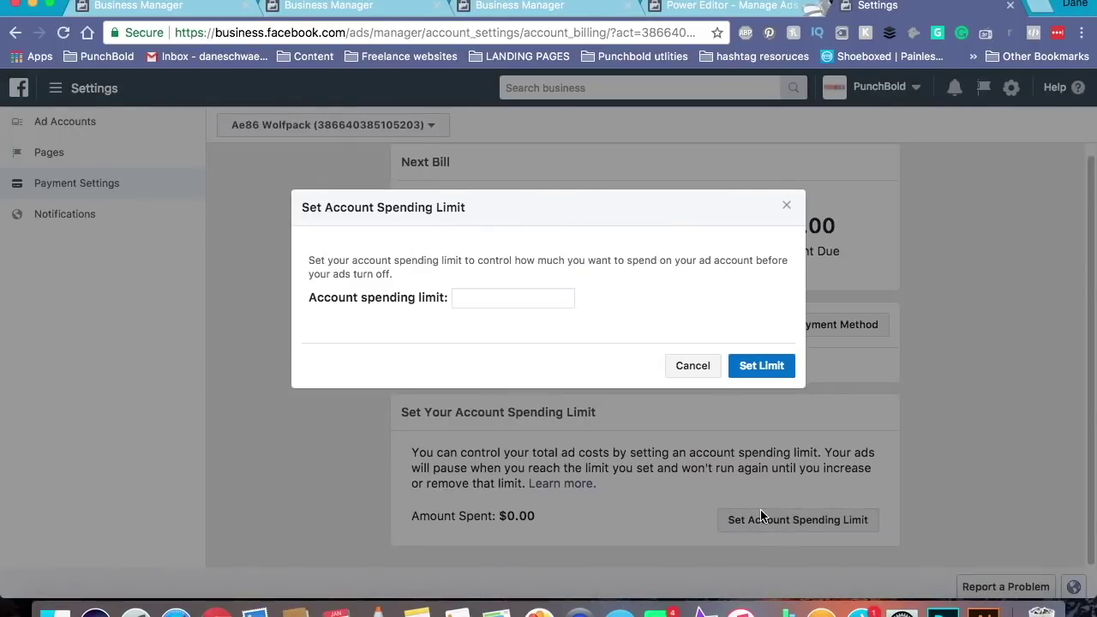
left_click(501, 298)
type("250")
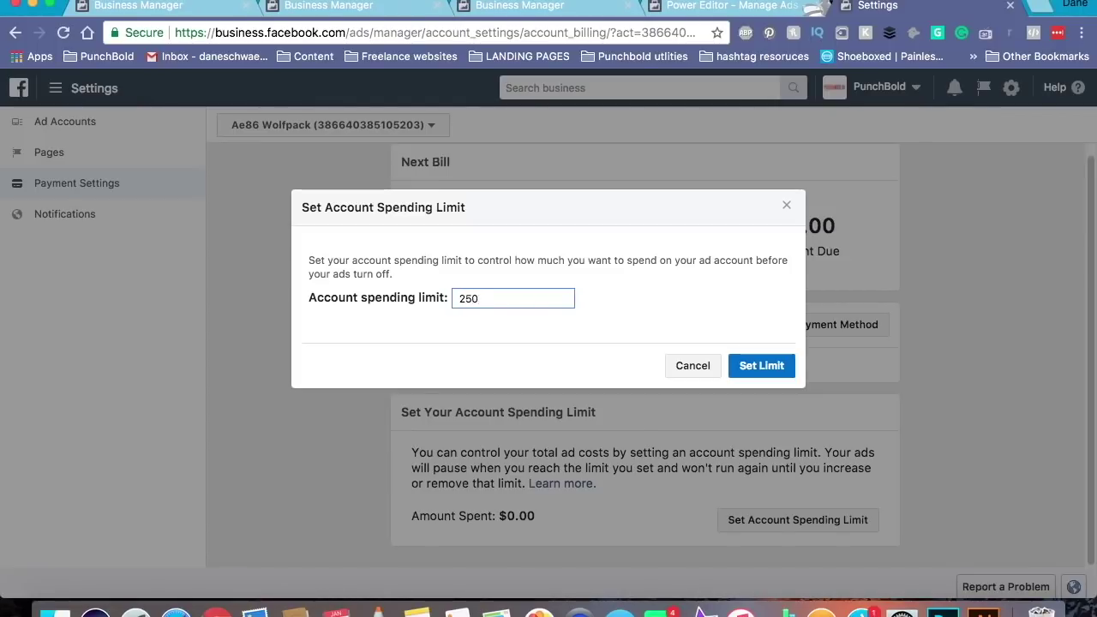
left_click(744, 367)
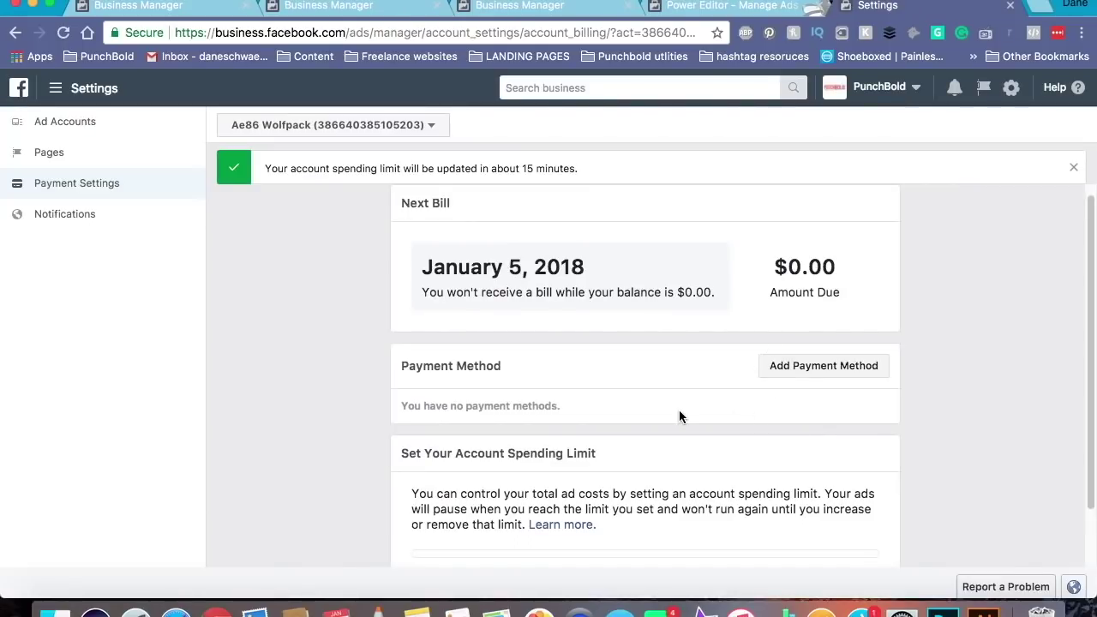
scroll(679, 416, "down", 2)
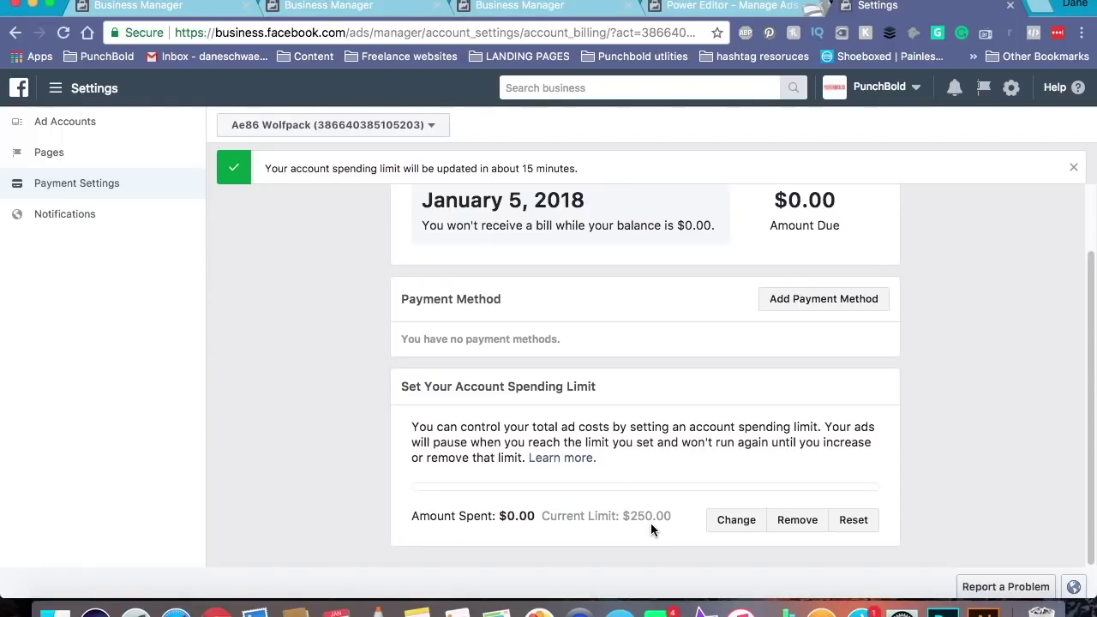
left_click(860, 520)
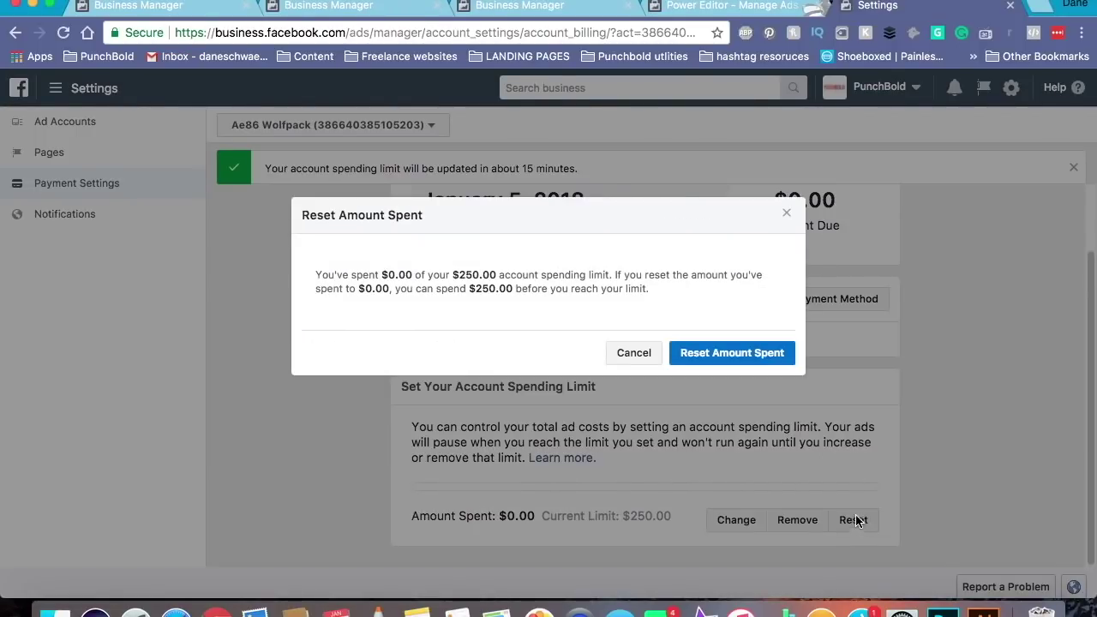
left_click(617, 360)
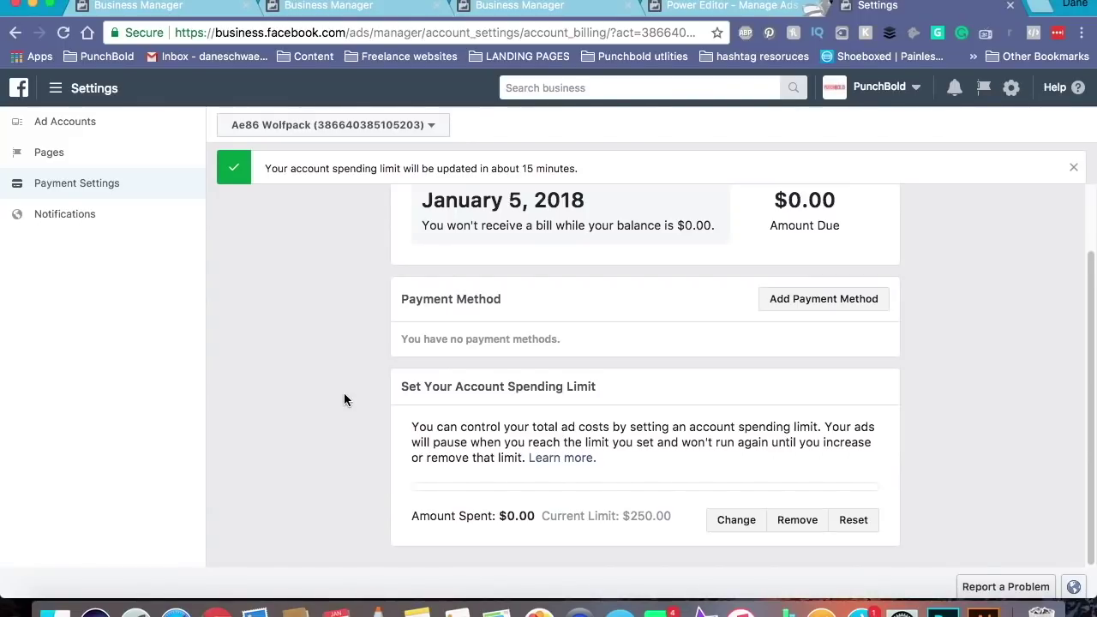
Open the Change Account Spending Limit dialog and select the new limit field, leaving $250 unchanged
left_click(728, 523)
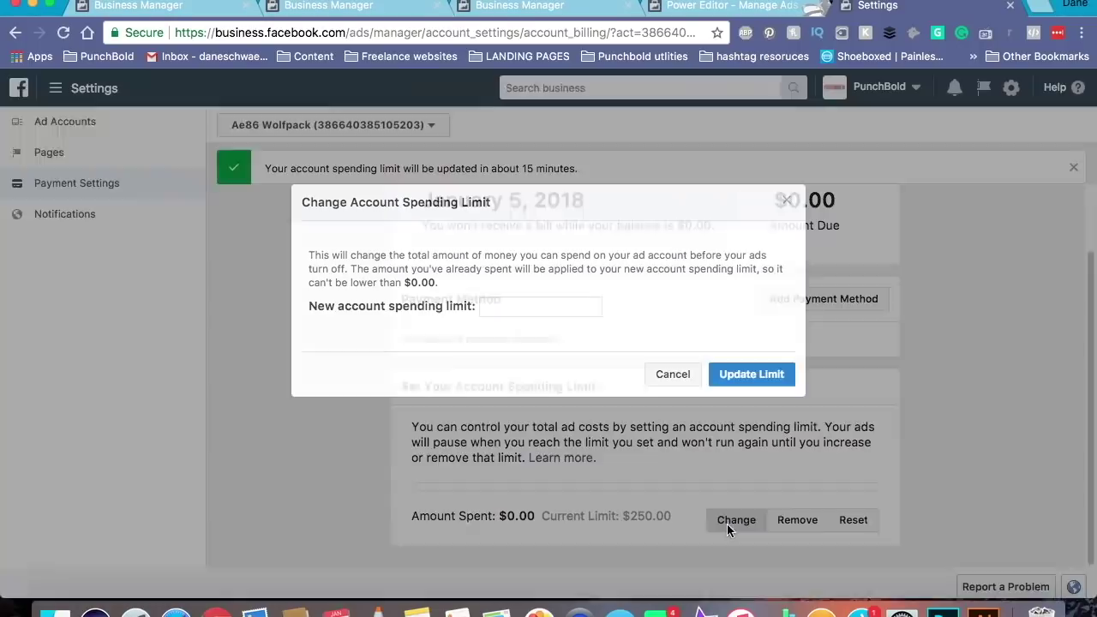
left_click(592, 312)
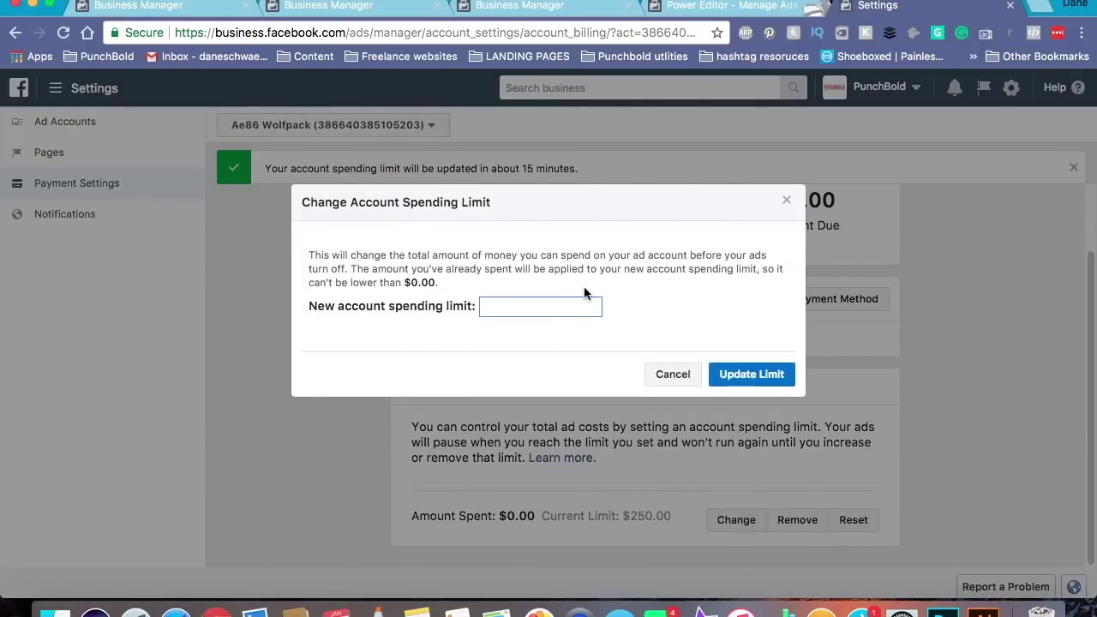